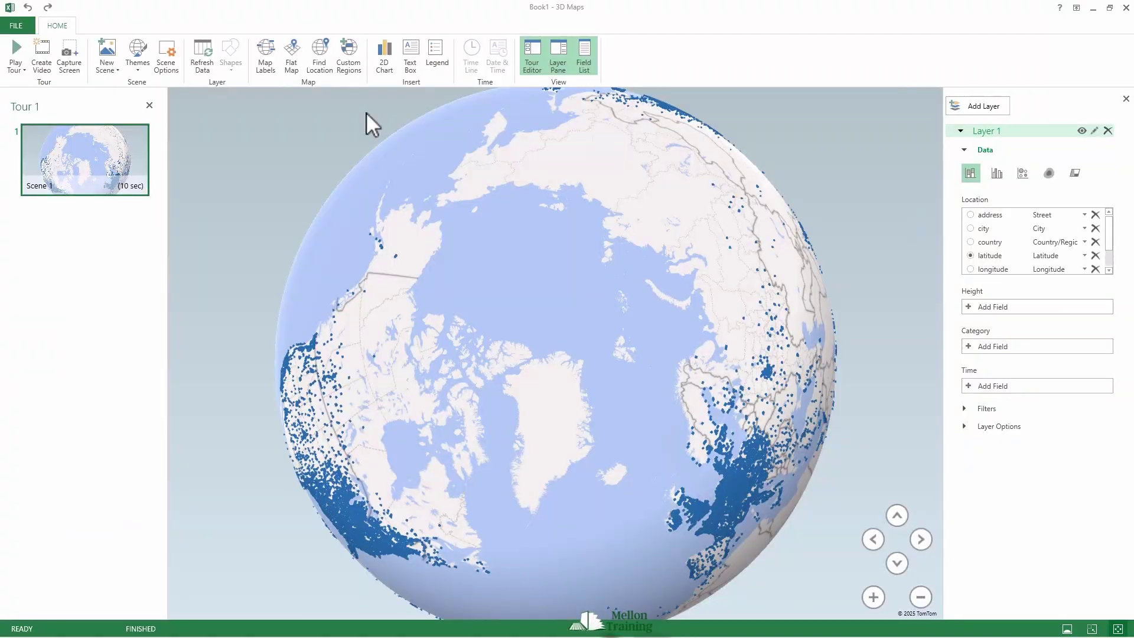
- Rotate the 3D Maps globe to centre North America and try its tilt and zoom controls
drag(485, 523, 691, 343)
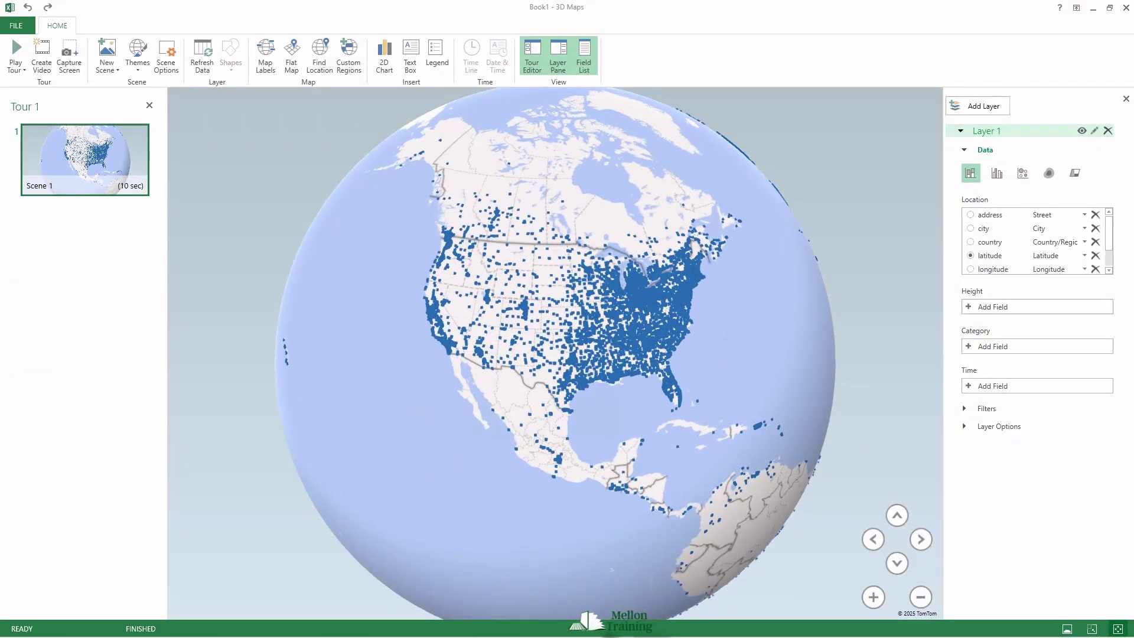
click(896, 515)
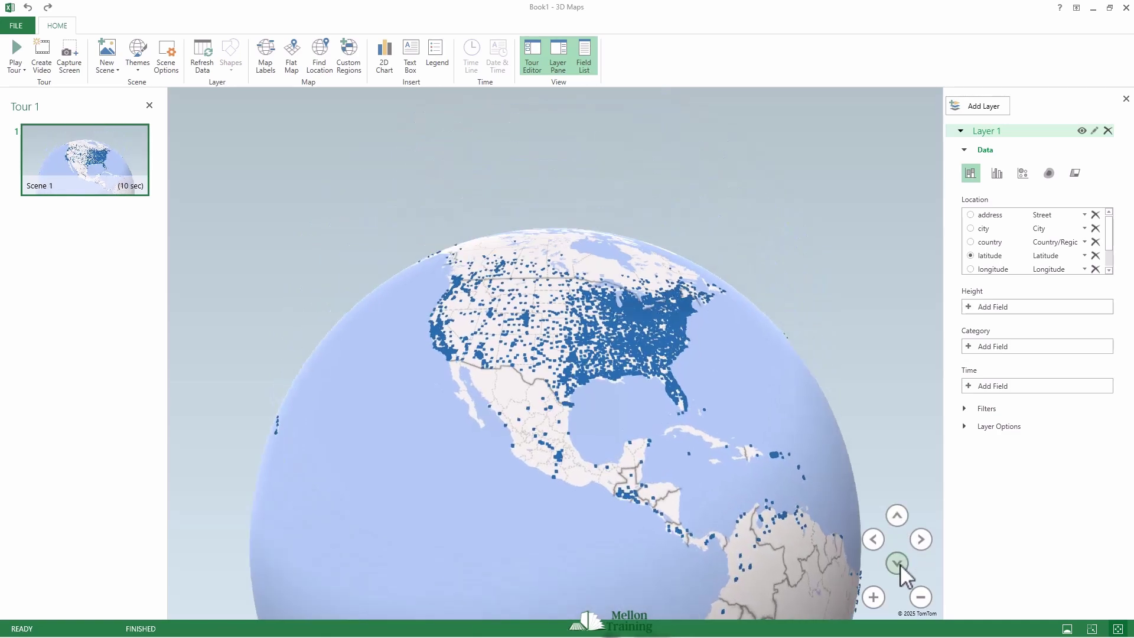
click(873, 596)
click(920, 596)
click(896, 562)
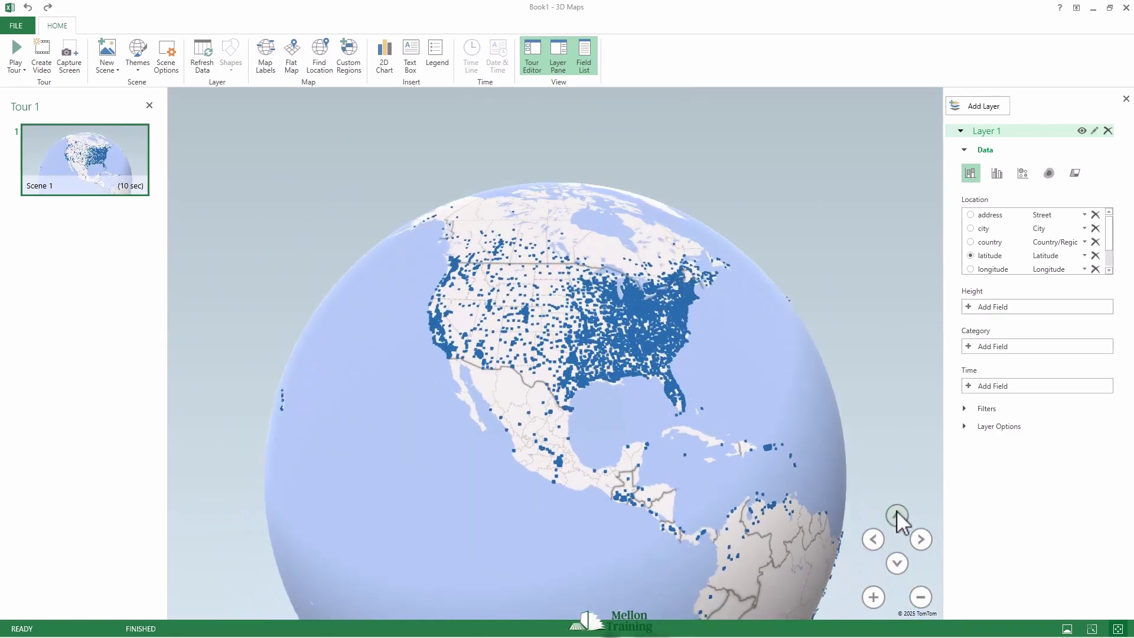
click(897, 515)
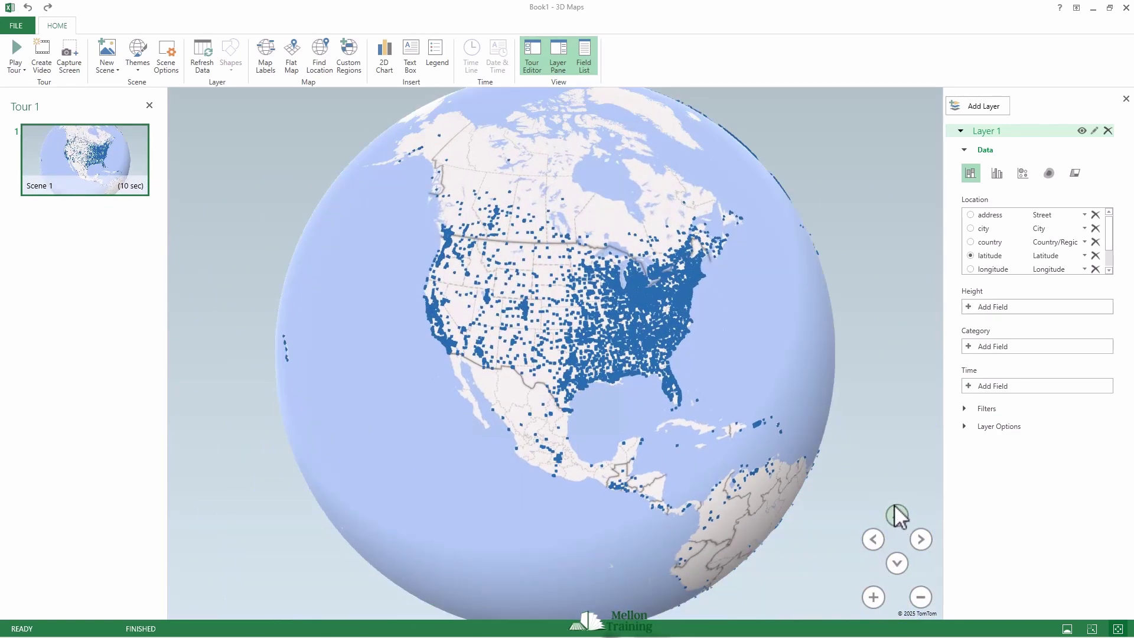
- Turn on the map labels and apply a satellite-imagery theme to the globe
click(265, 56)
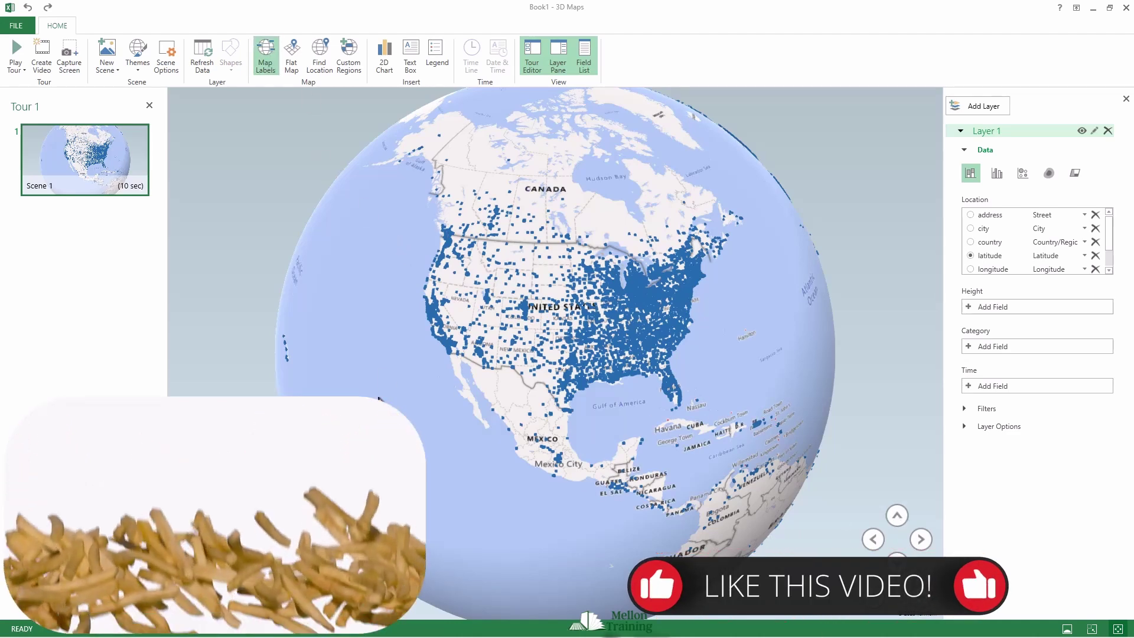
click(138, 56)
click(206, 103)
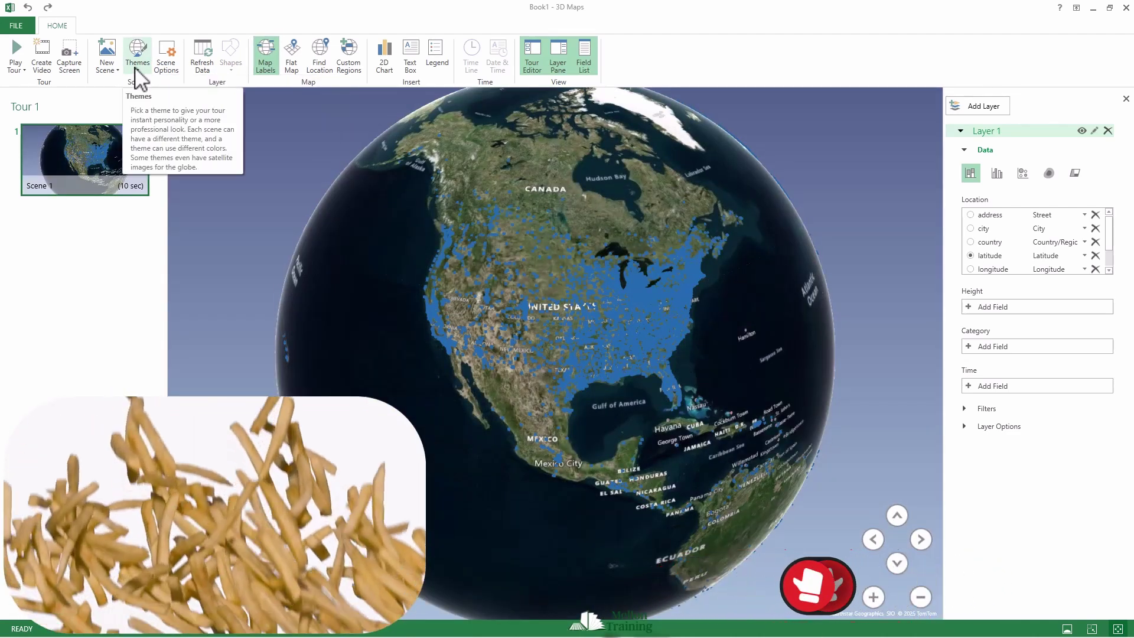
click(138, 59)
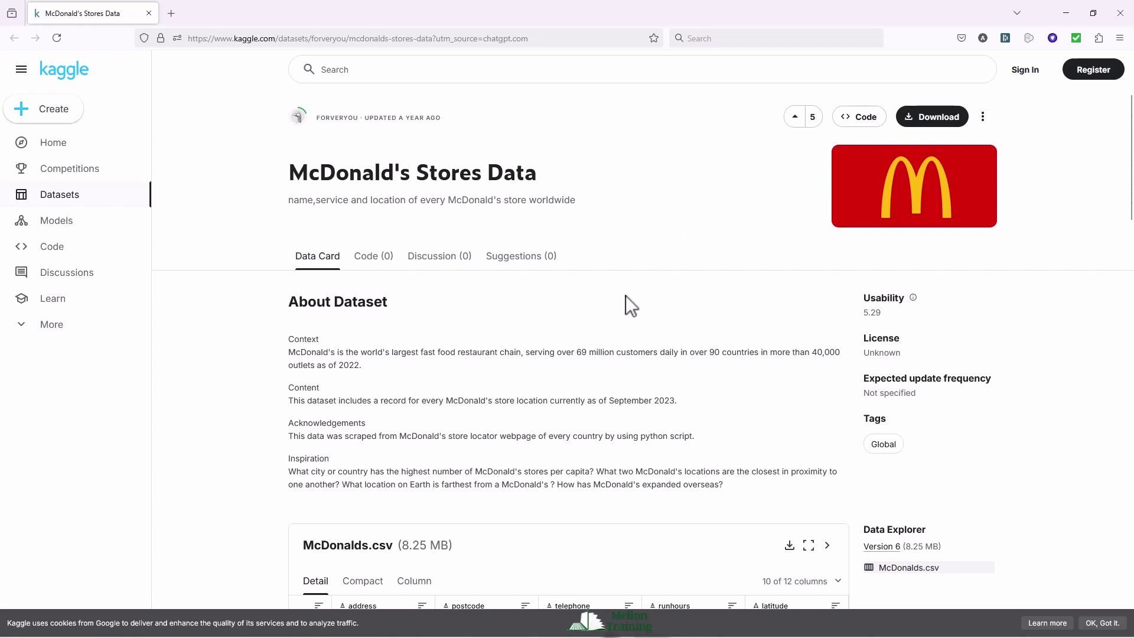
- Examine the McDonald's Stores Data page on Kaggle, including the columns and rows of the McDonalds.csv preview
scroll(626, 295, down, 5)
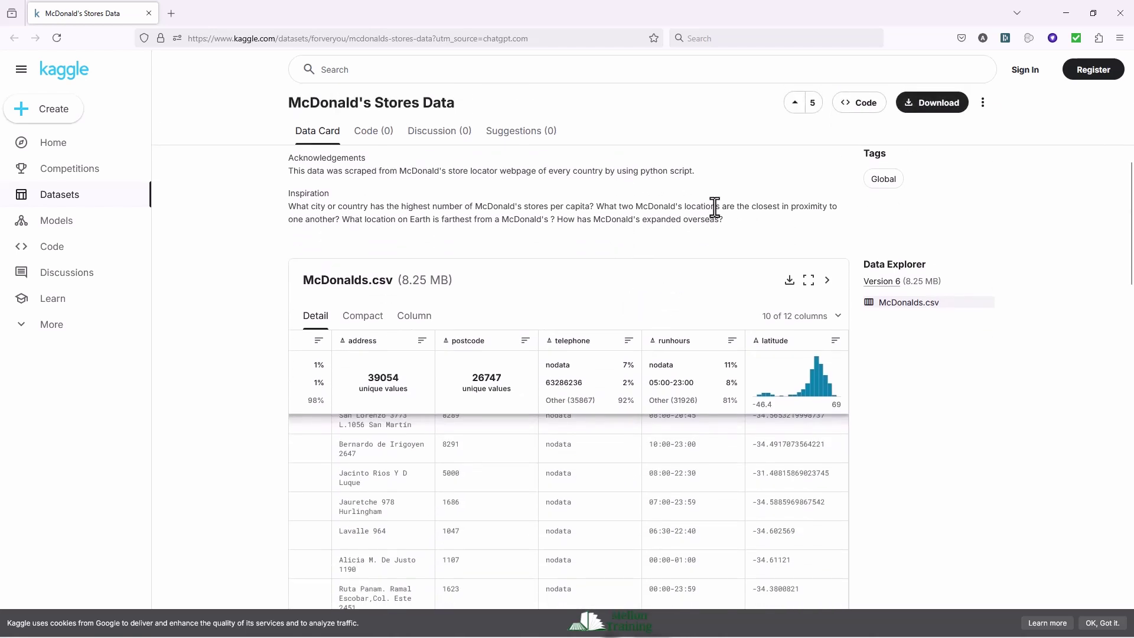
scroll(714, 206, down, 1)
scroll(578, 399, up, 3)
scroll(578, 400, down, 10)
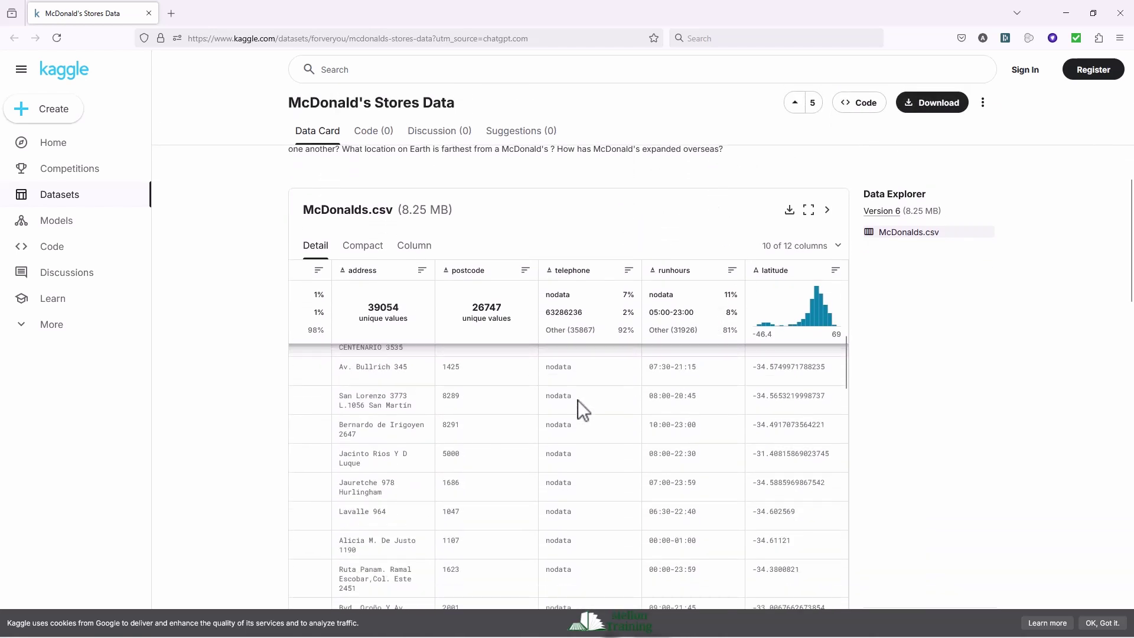
scroll(578, 399, down, 10)
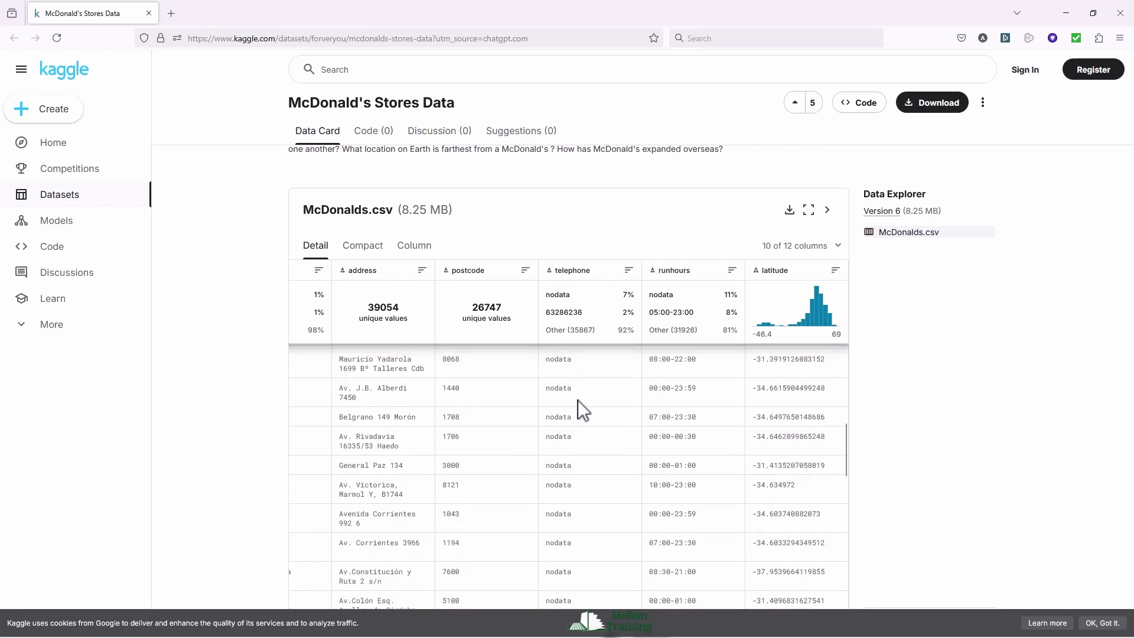
scroll(602, 395, down, 3)
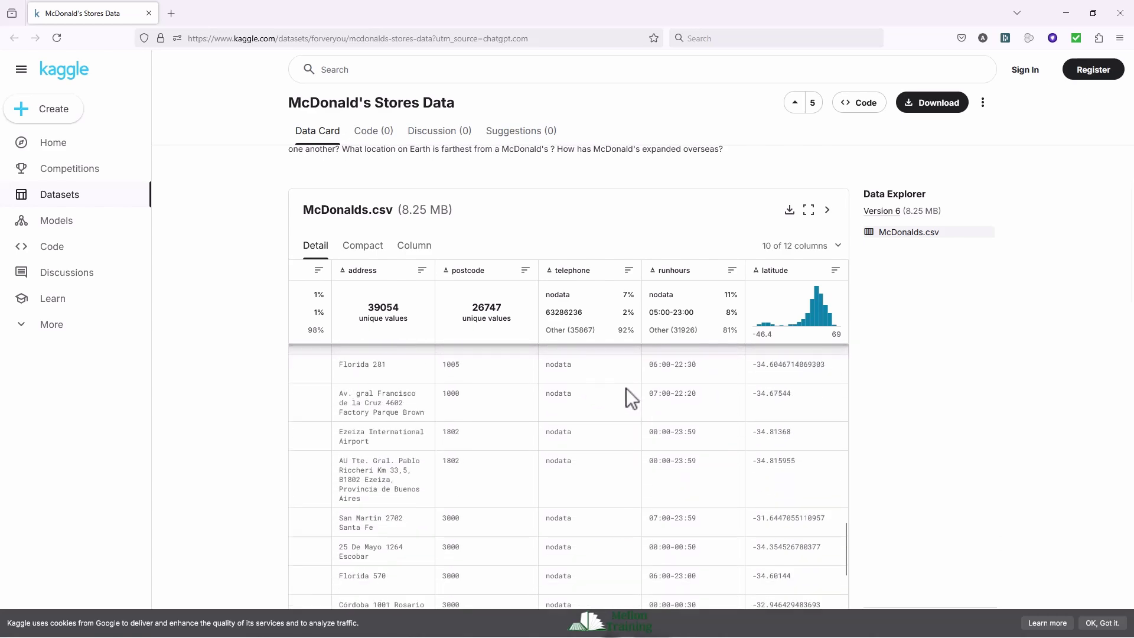
scroll(1025, 407, up, 6)
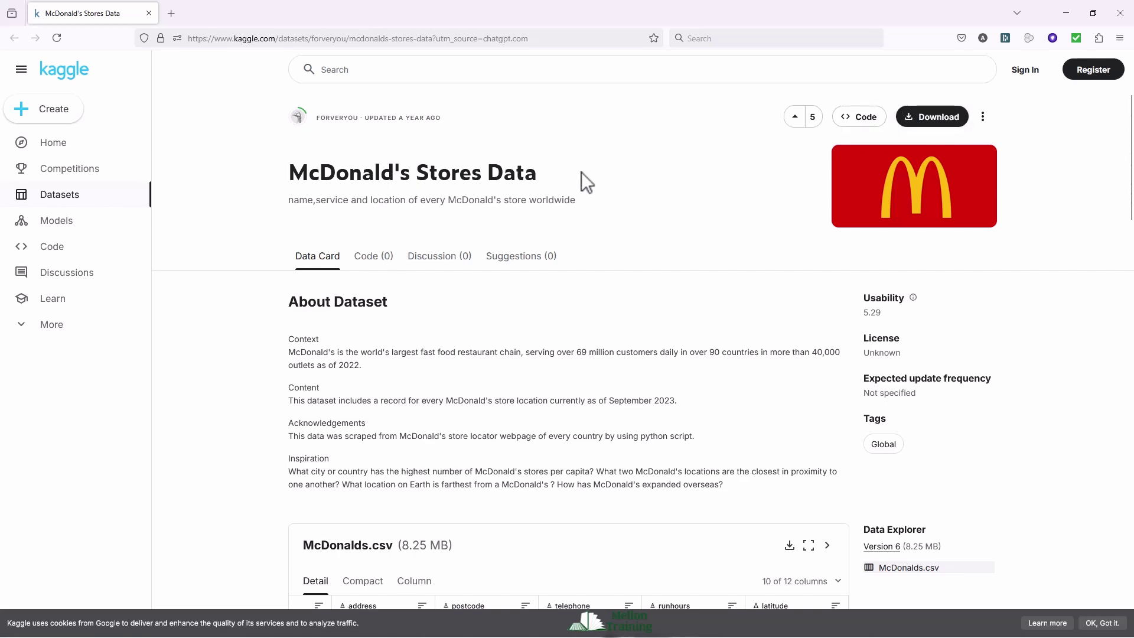
- Switch to the blank Excel workbook and import McDonalds.csv as text/CSV data, loading it with comma as the delimiter
key(alt+Tab)
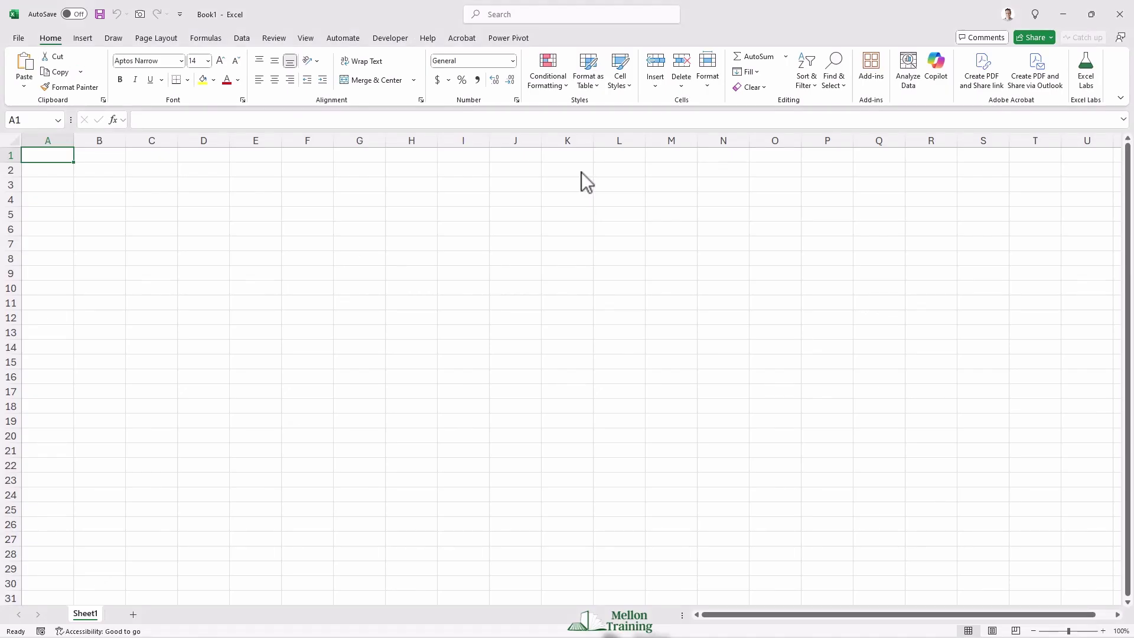
click(242, 39)
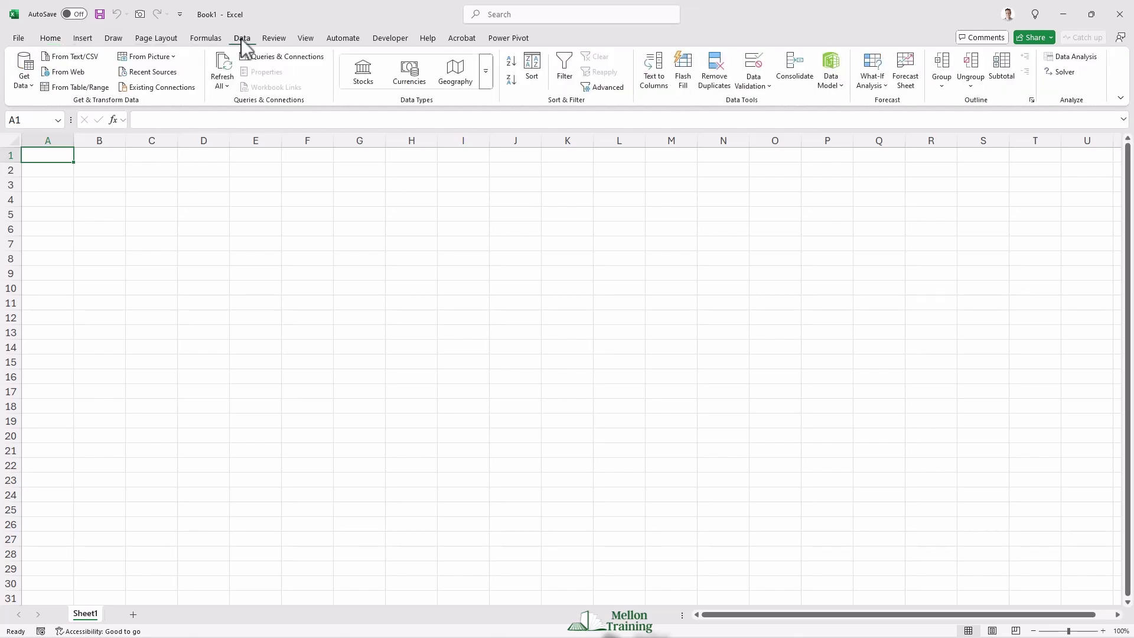
click(29, 88)
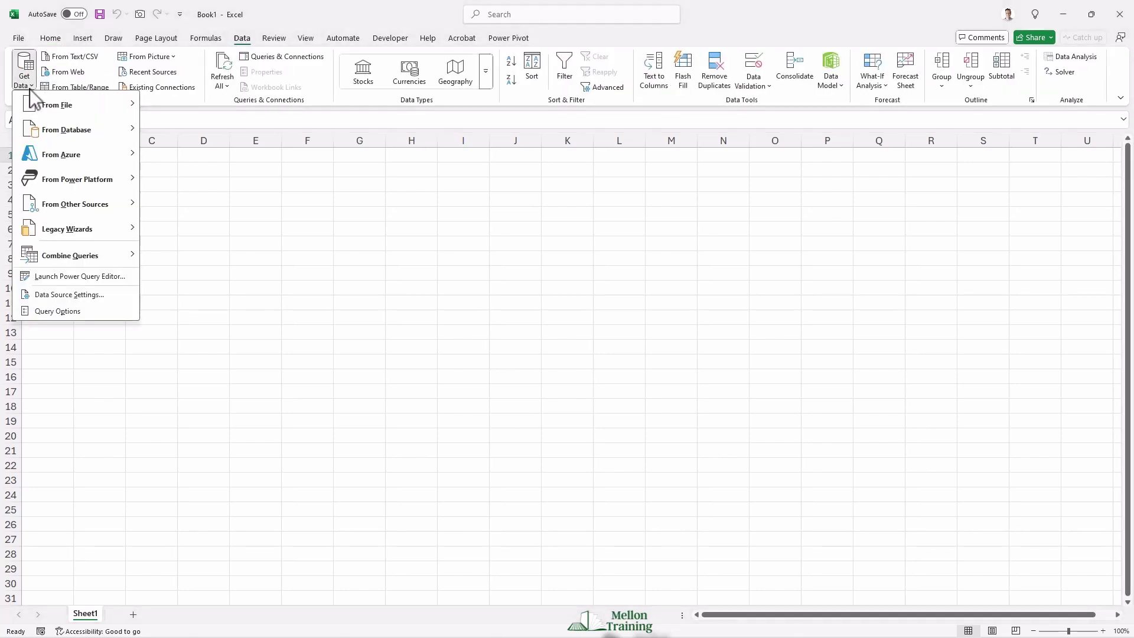
mouse_move(101, 112)
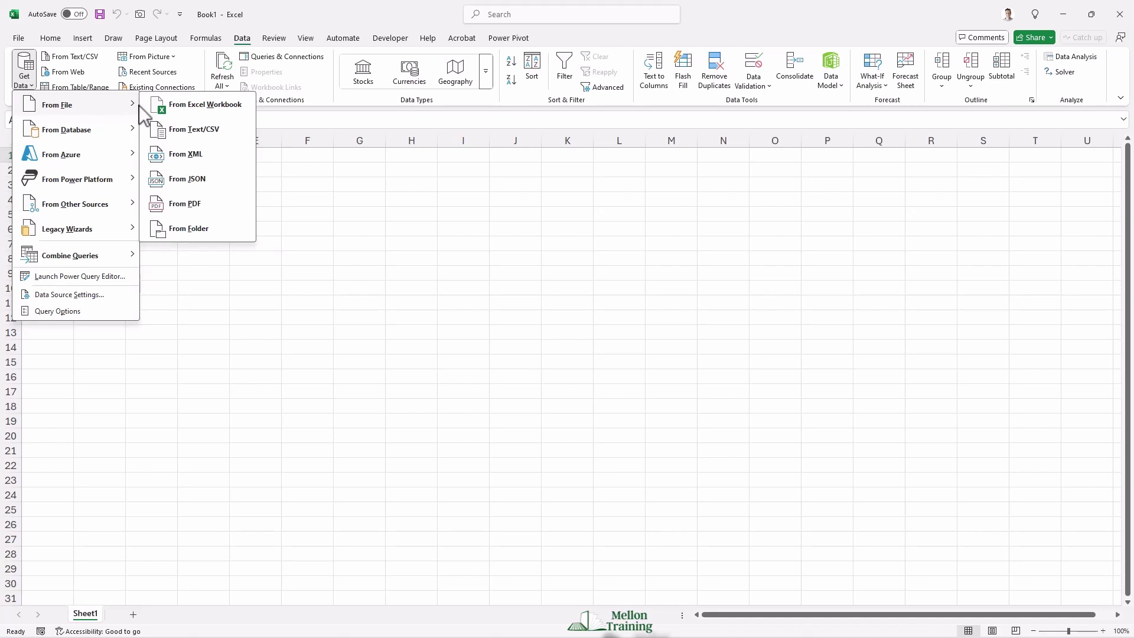
click(222, 131)
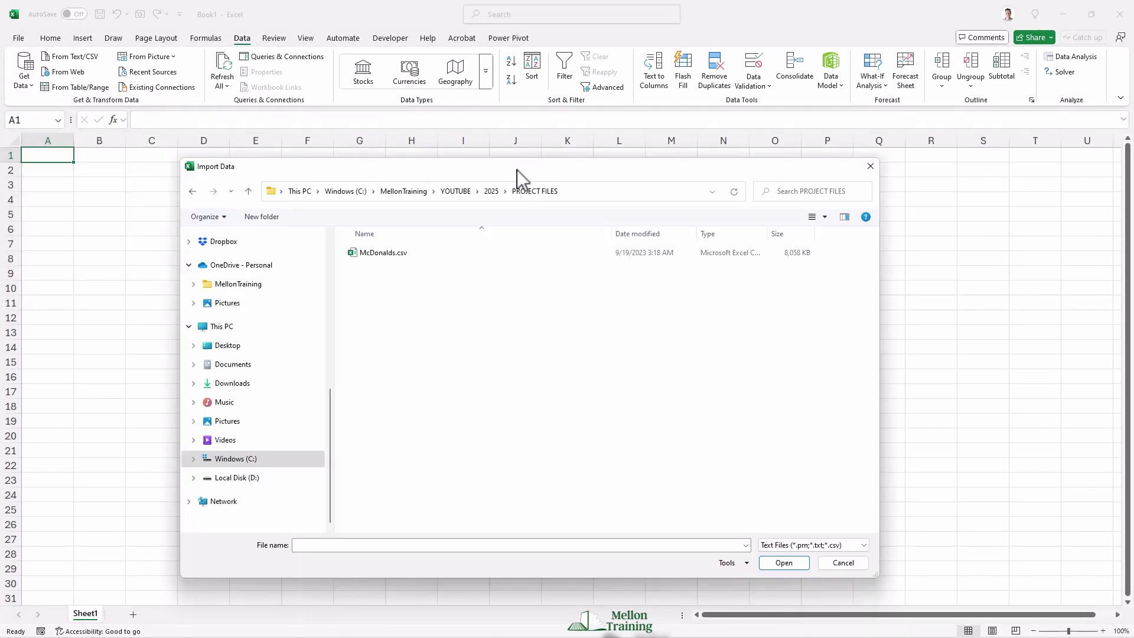
click(374, 252)
click(783, 563)
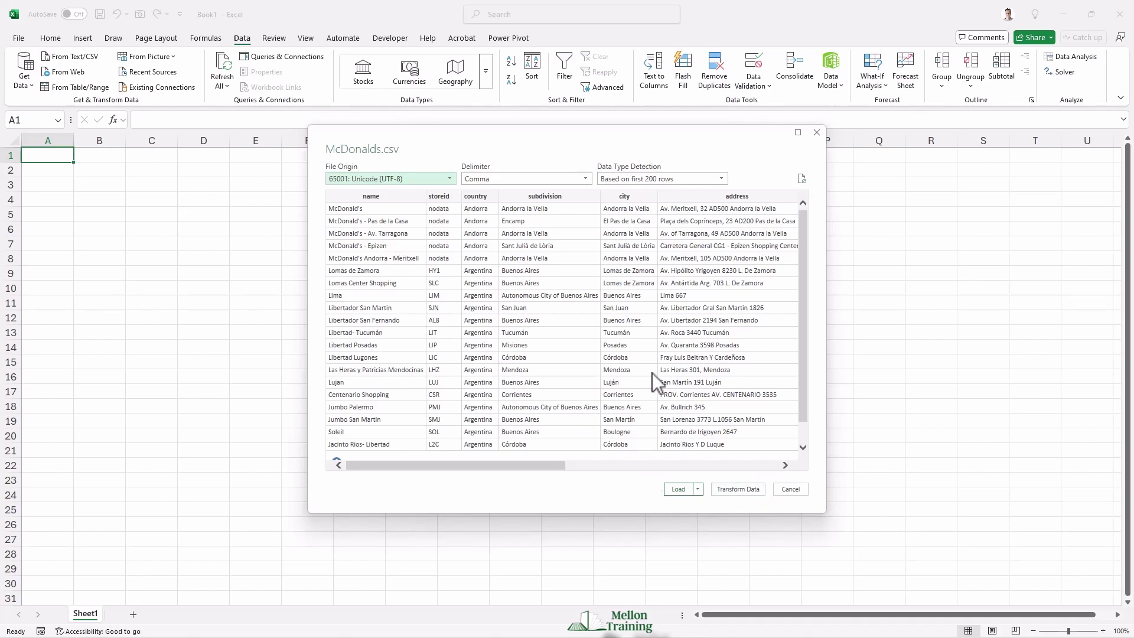
drag(538, 464, 512, 464)
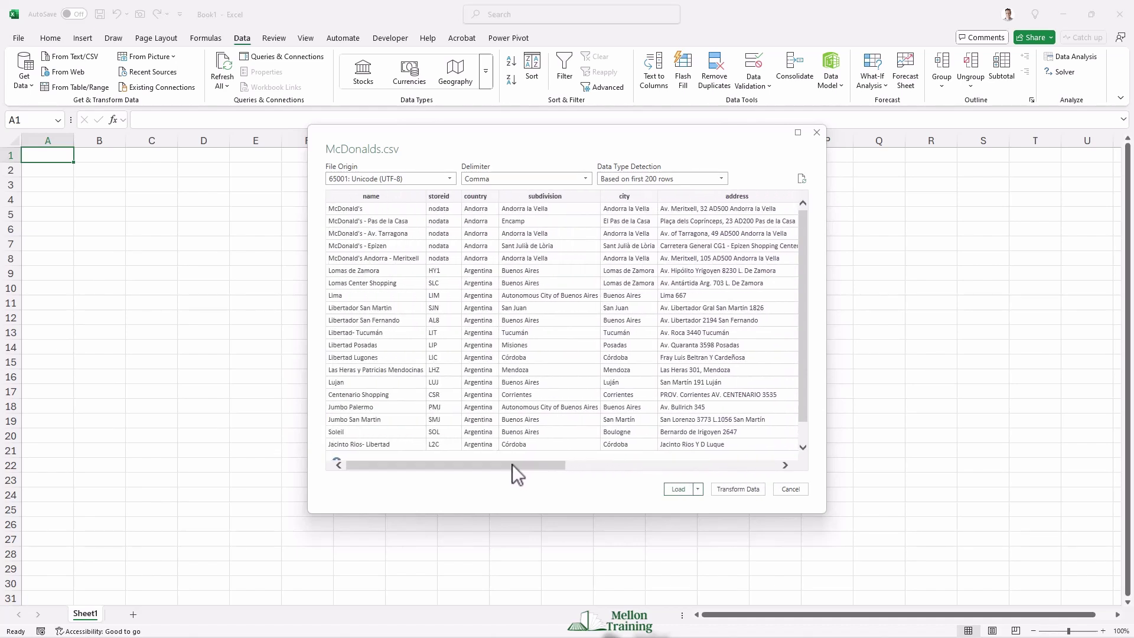
click(678, 488)
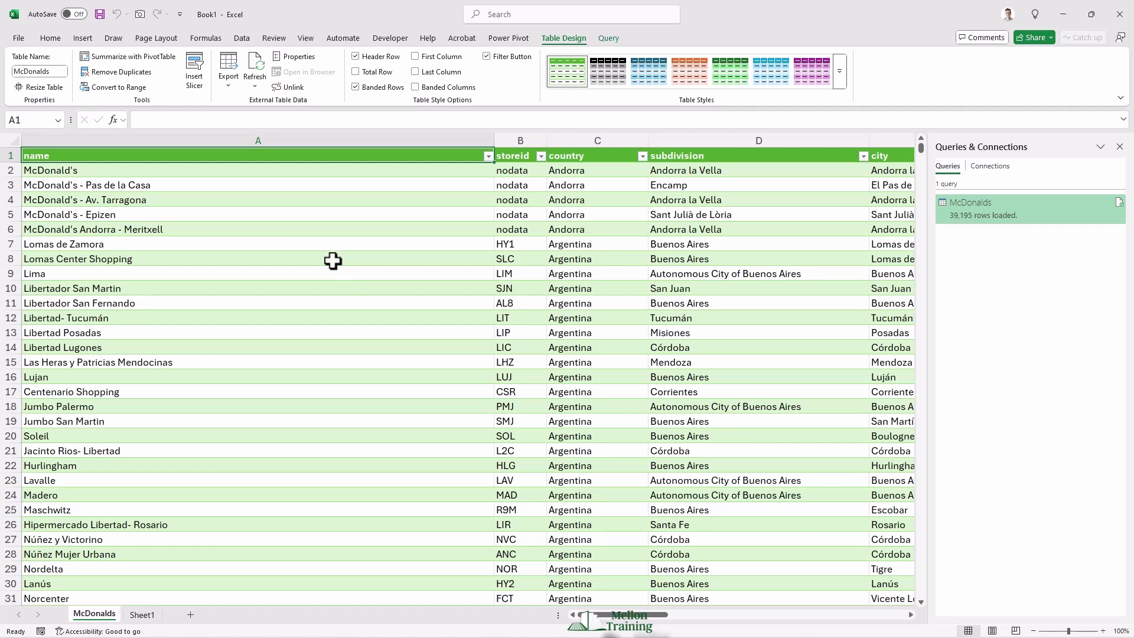
- Look through the rows of the imported McDonalds table and return to its first rows
right_click(331, 260)
key(Escape)
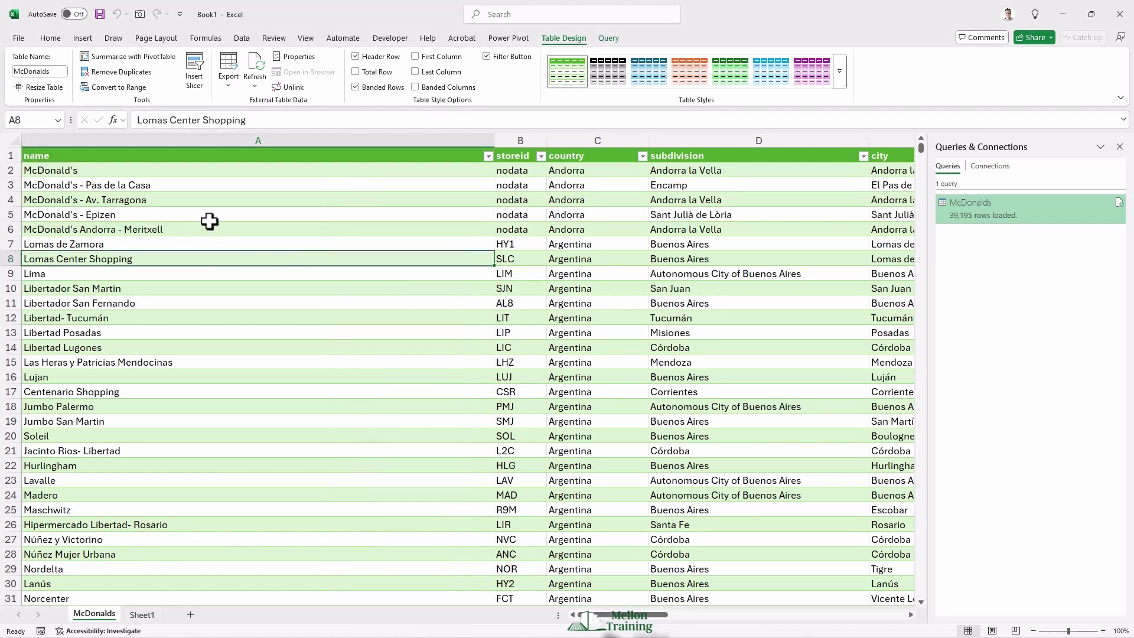
click(88, 172)
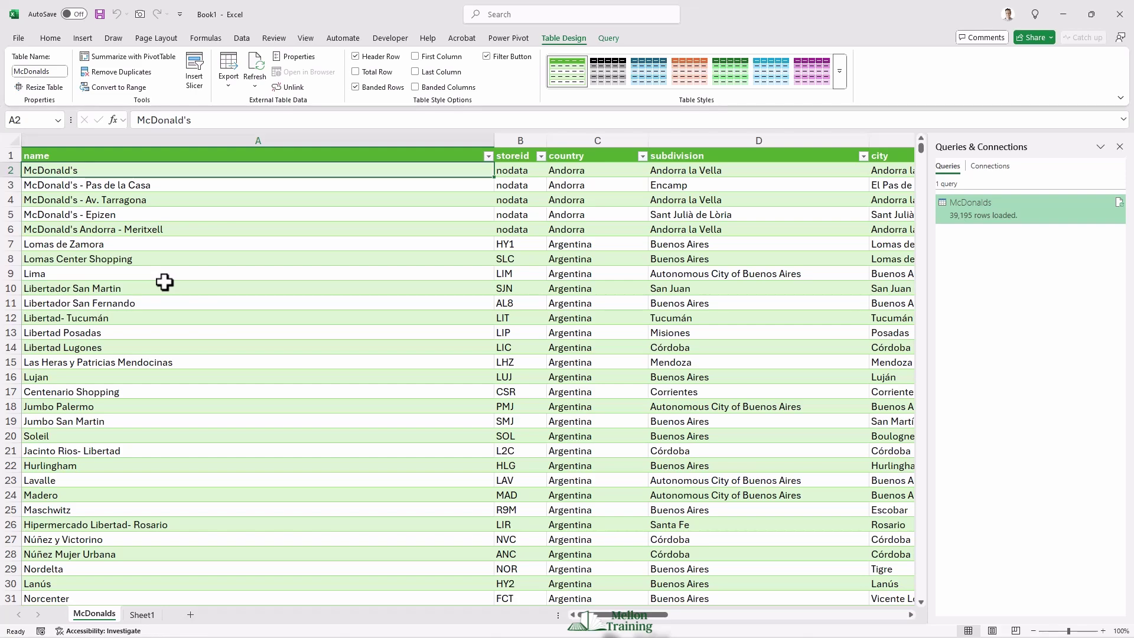
scroll(164, 282, down, 16)
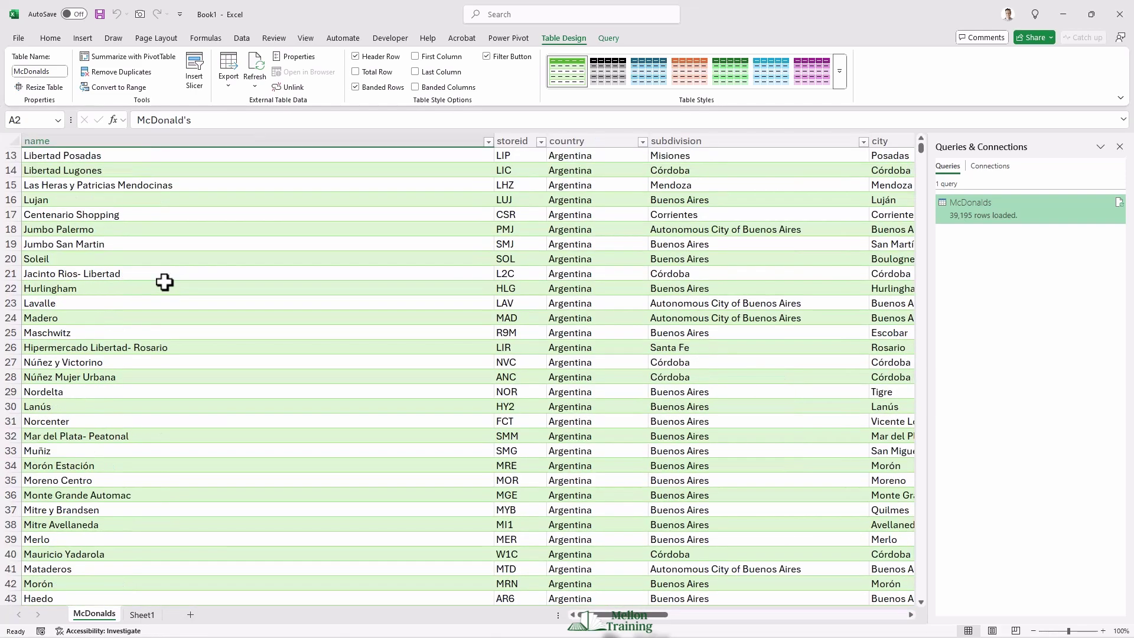
scroll(164, 281, down, 11)
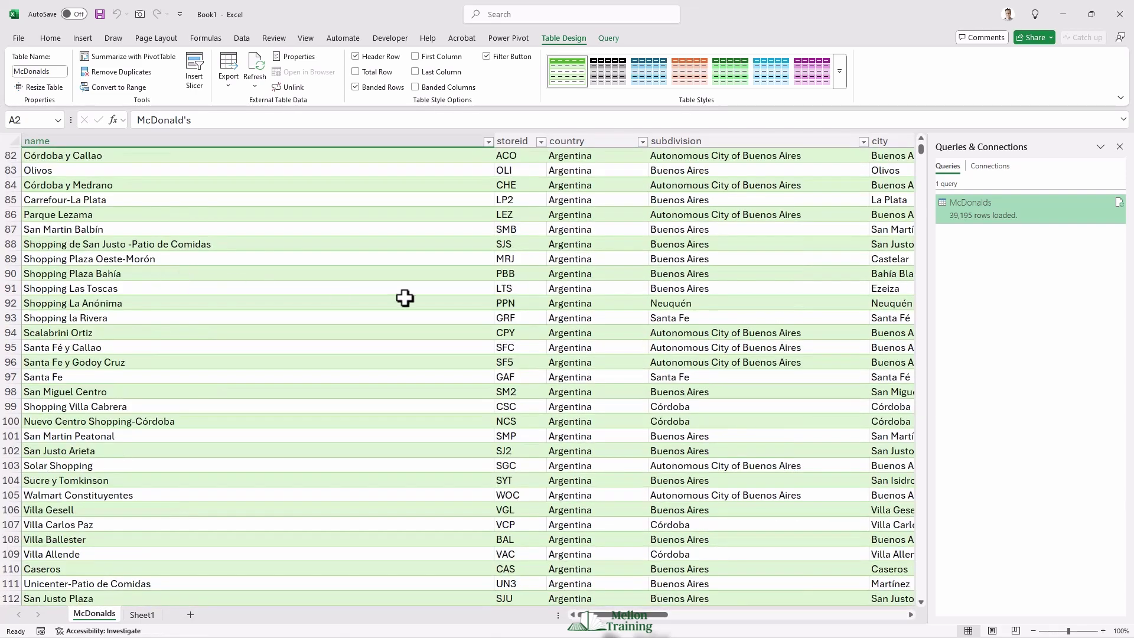
mouse_move(920, 151)
mouse_down()
mouse_move(913, 338)
mouse_move(919, 148)
mouse_up()
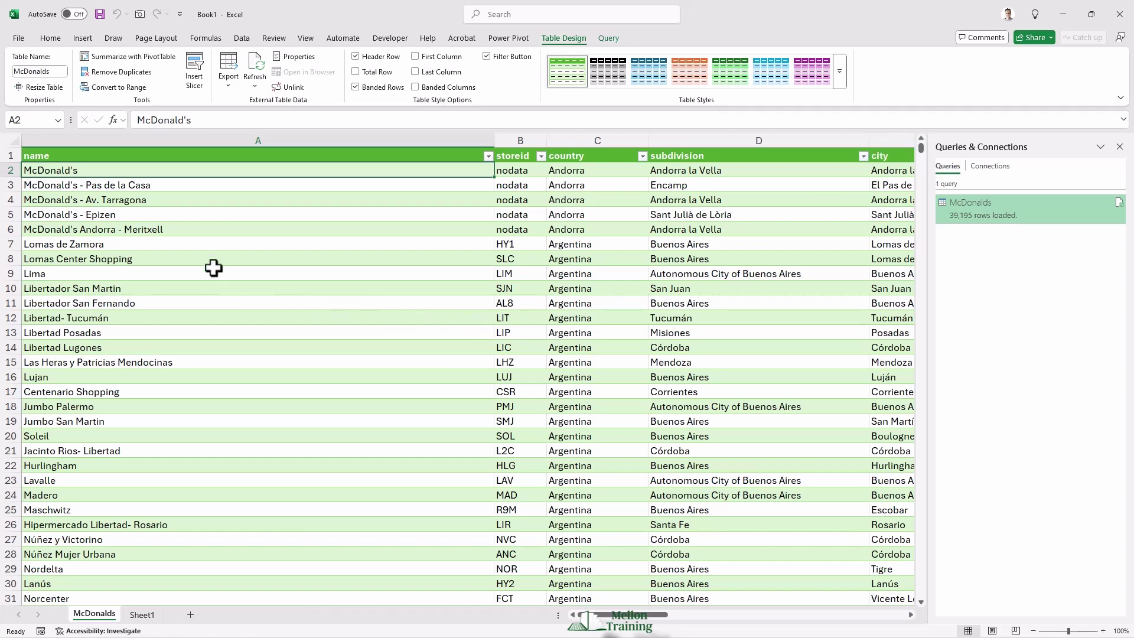
- Delete the name, storeid and subdivision columns from the McDonalds table
click(213, 142)
right_click(212, 142)
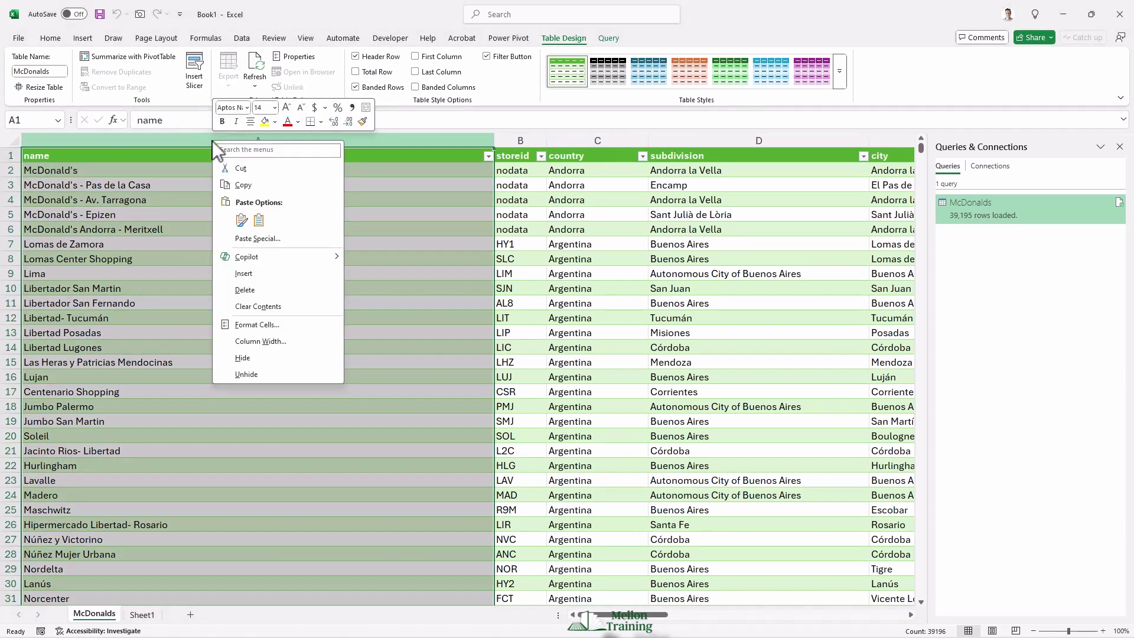
click(245, 290)
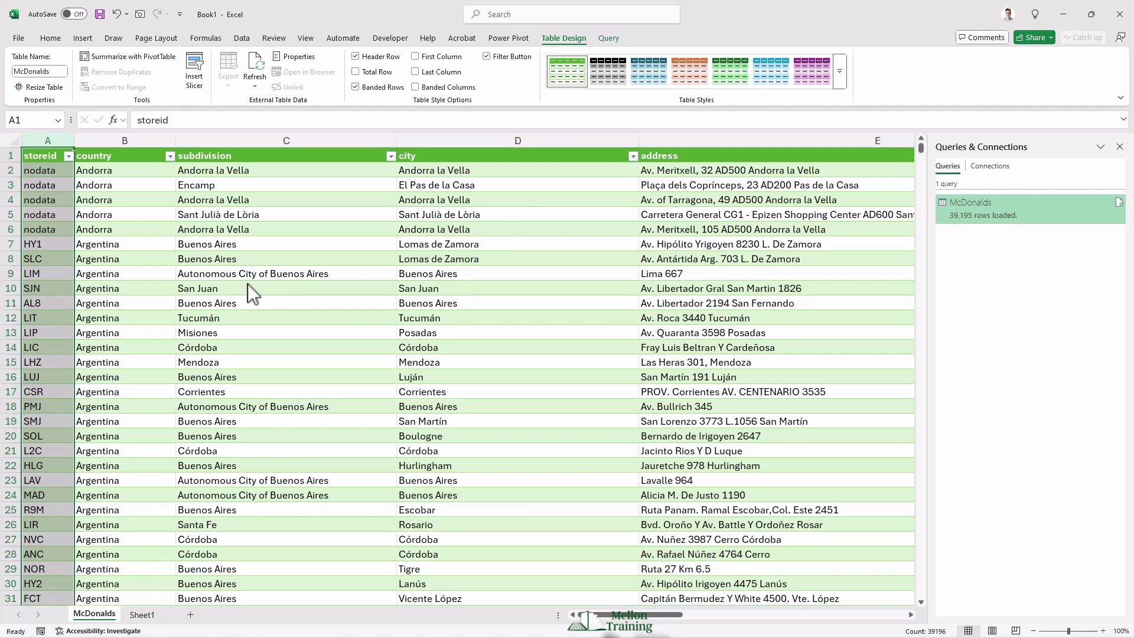
right_click(50, 144)
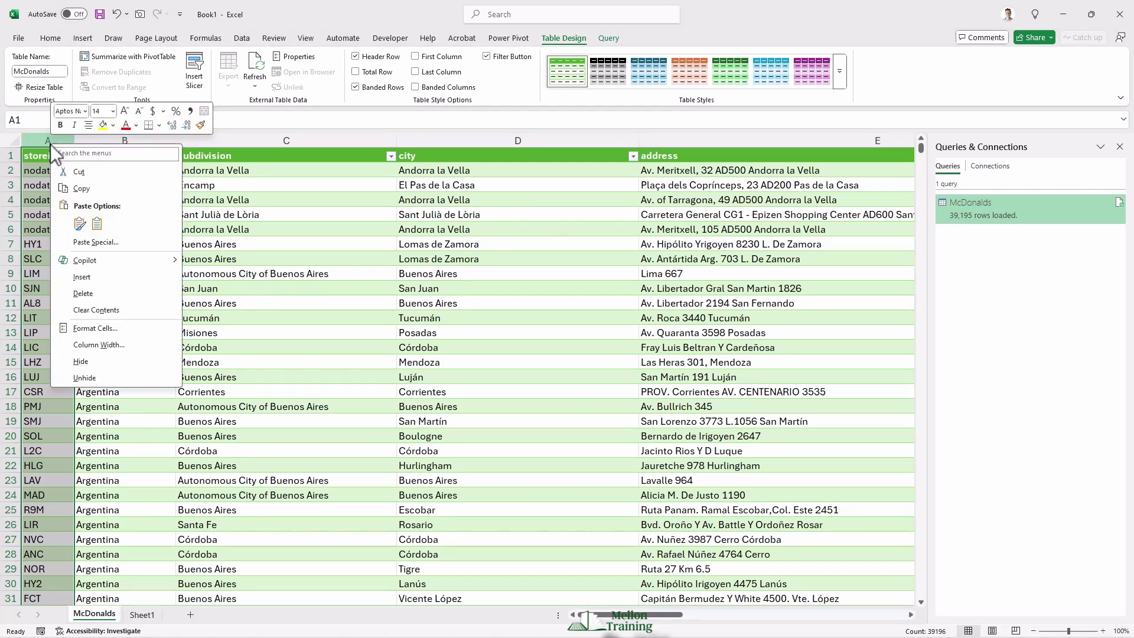
click(108, 296)
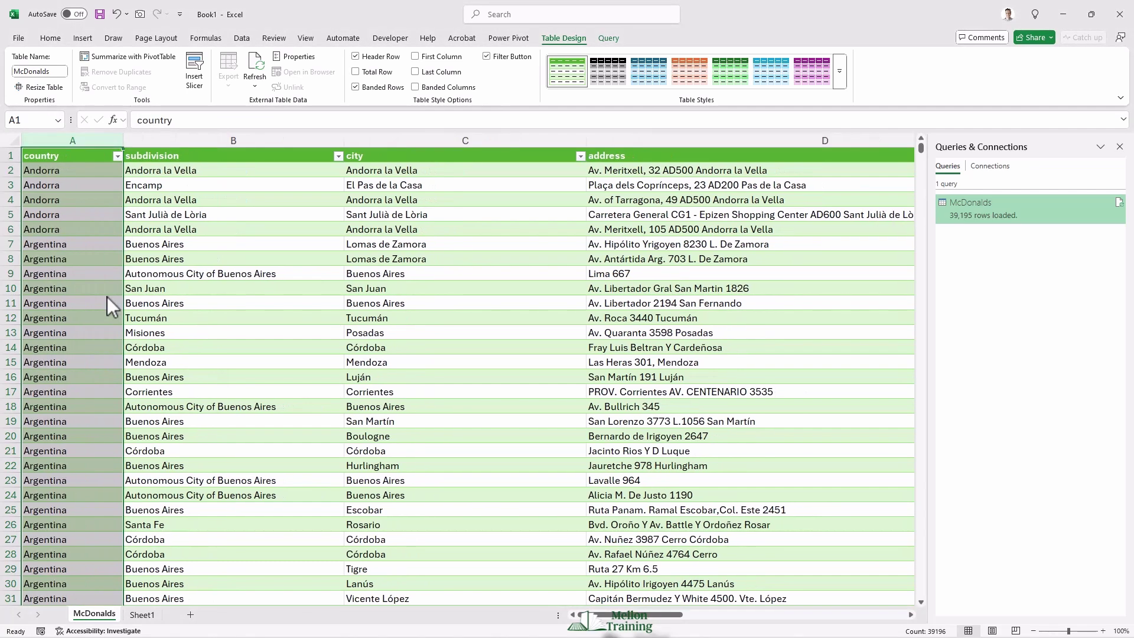
click(195, 133)
right_click(195, 134)
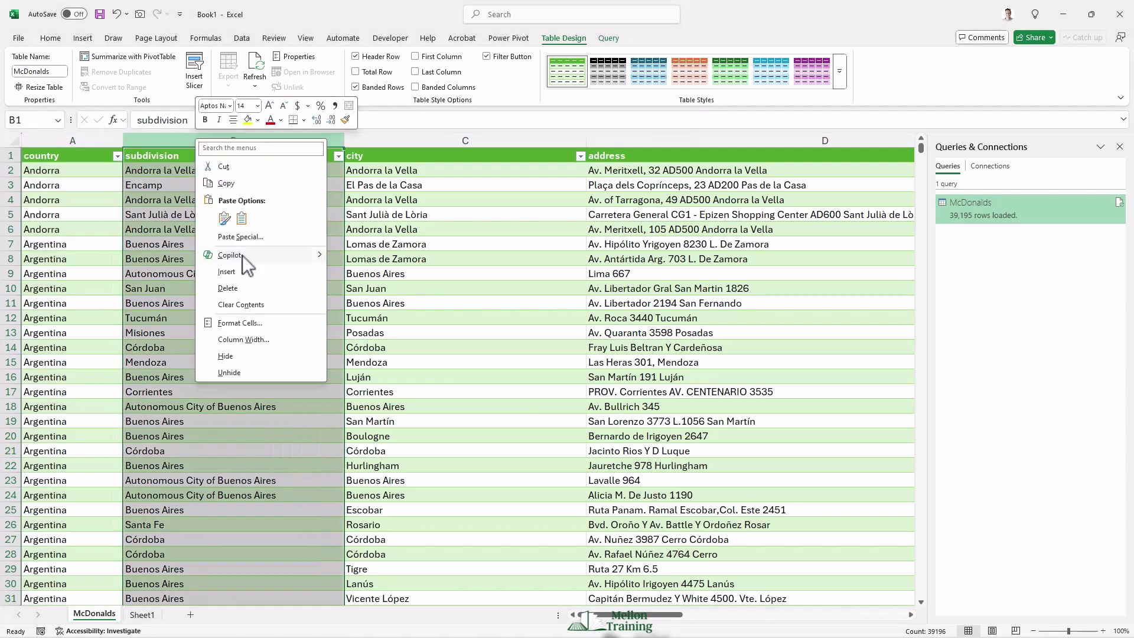
click(236, 290)
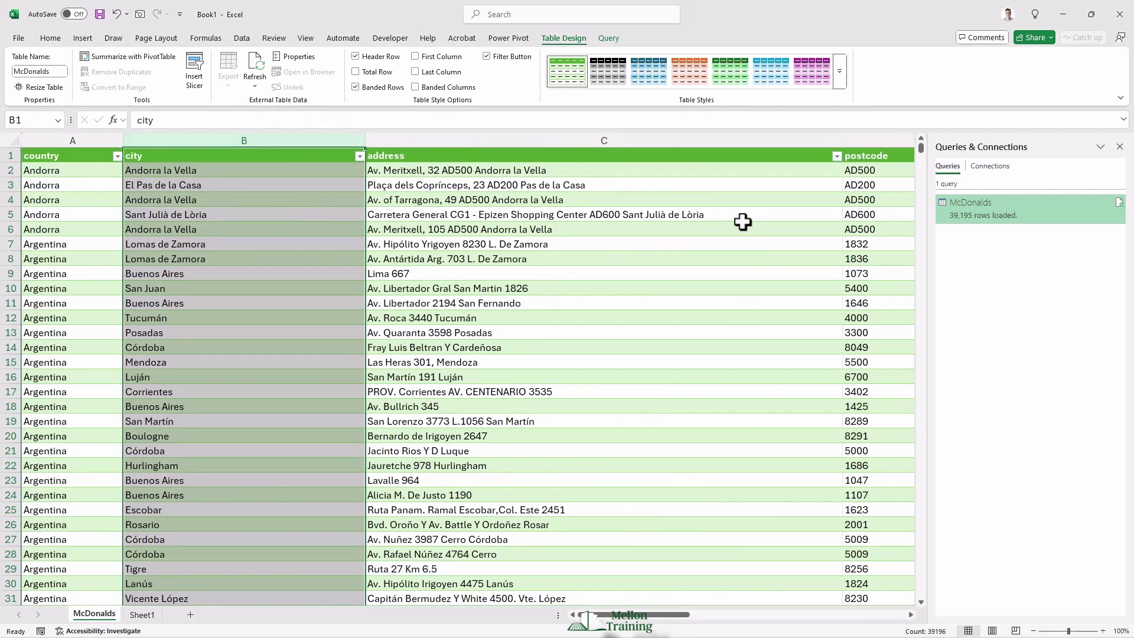
- Delete the telephone and runhours columns from the McDonalds table
drag(597, 614, 676, 610)
click(640, 140)
right_click(640, 141)
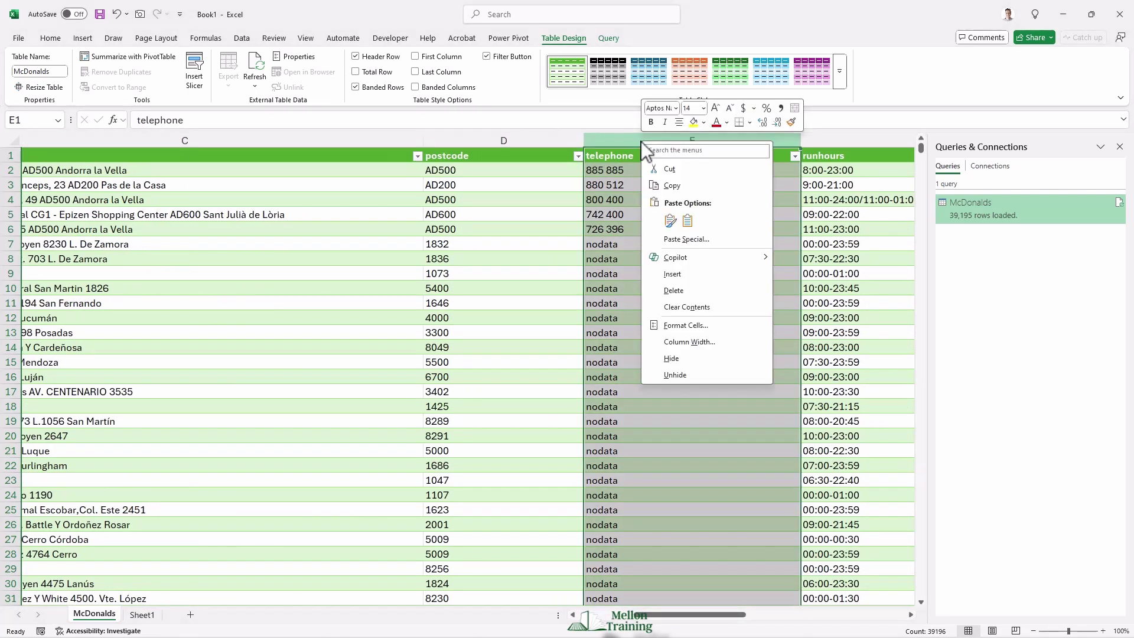
click(676, 290)
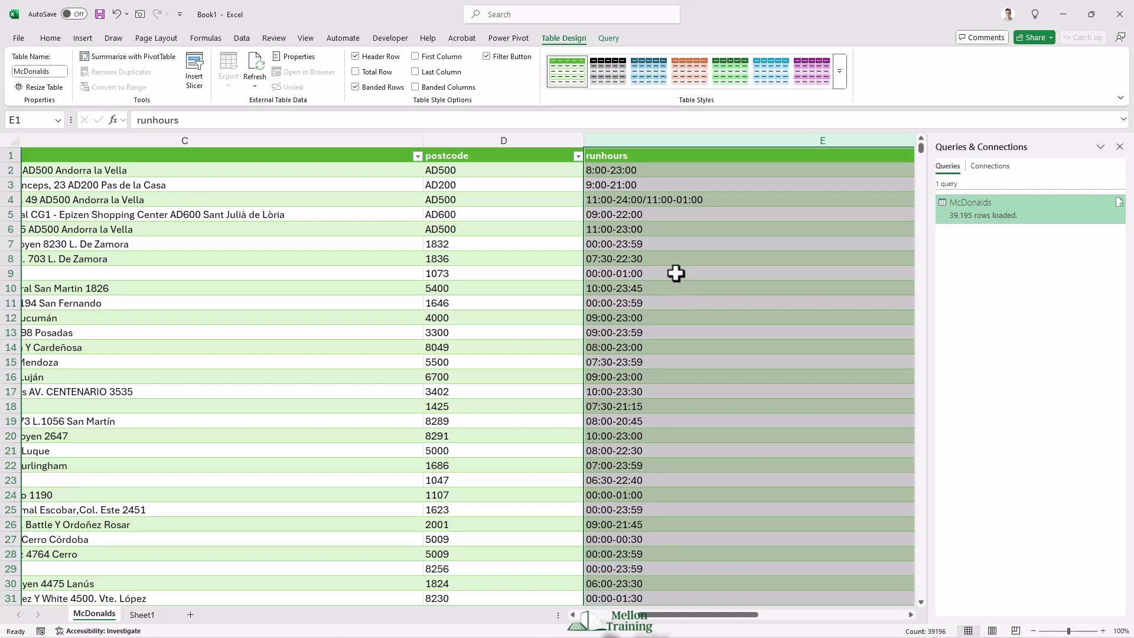
right_click(670, 141)
click(703, 290)
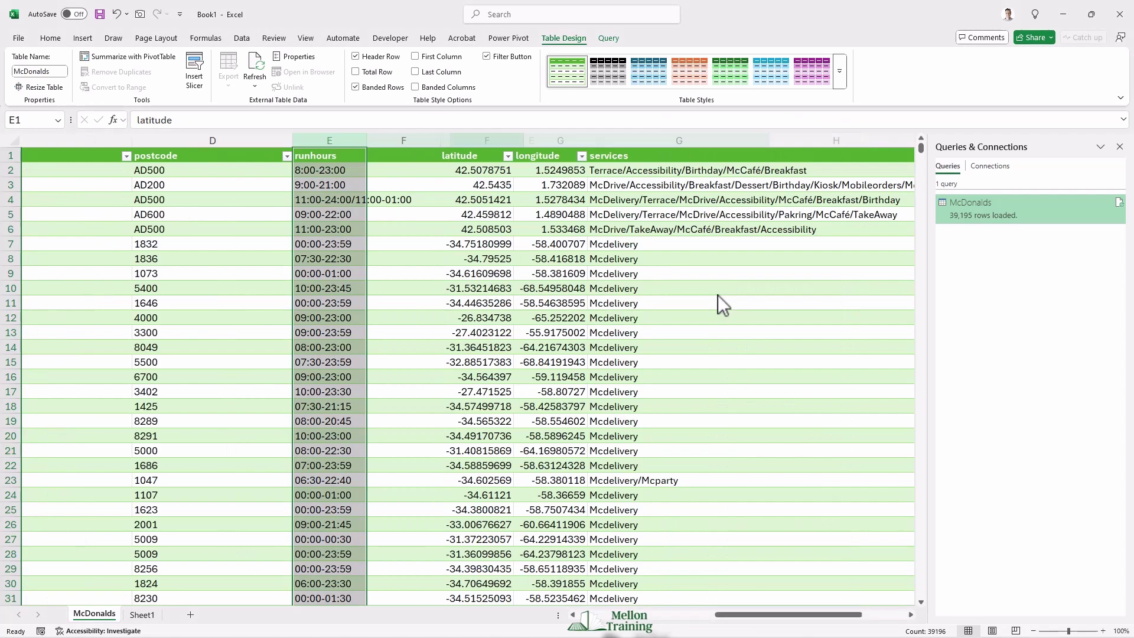
scroll(718, 294, right, 2)
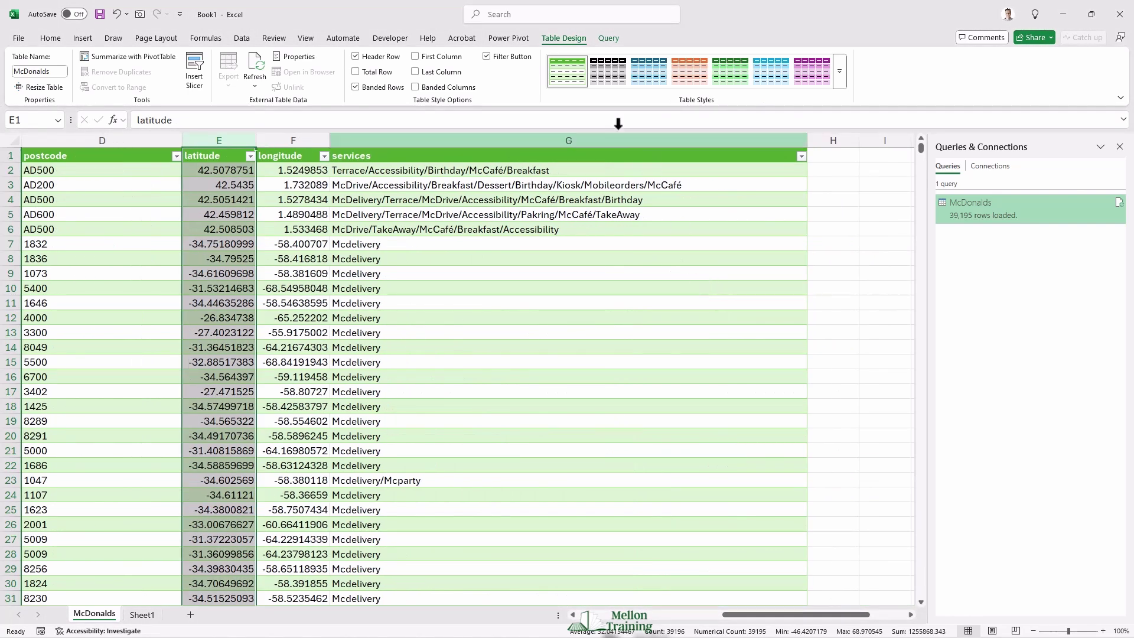
- Delete the services column from the McDonalds table
click(525, 140)
right_click(525, 140)
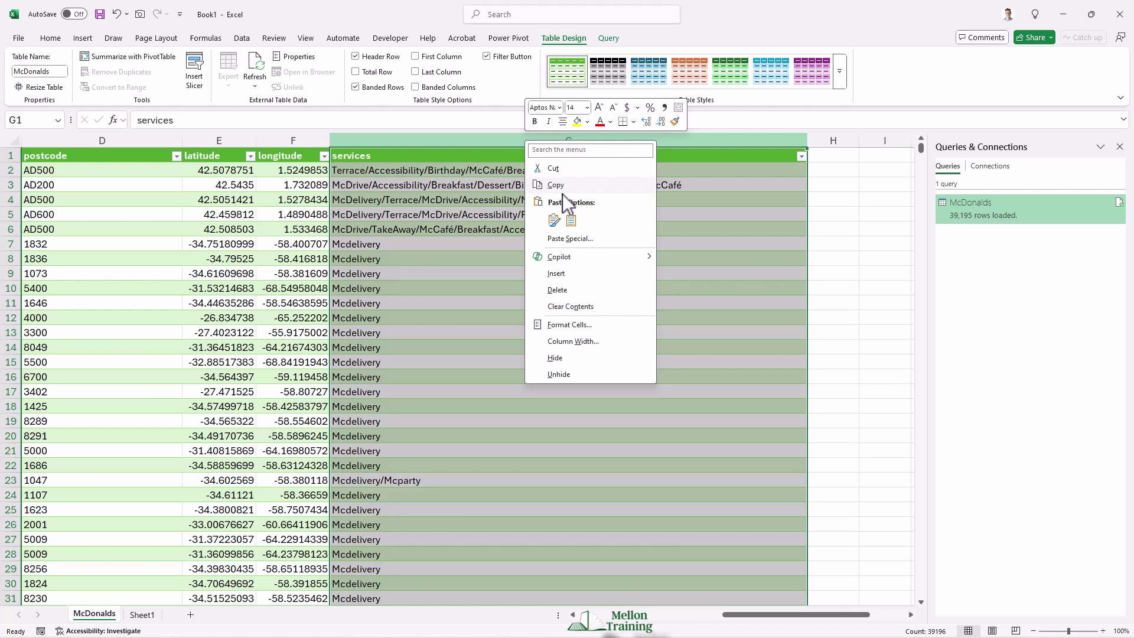
click(561, 289)
- Narrow the city, address and postcode columns so all six remaining table columns fit in view
drag(766, 613, 653, 609)
click(417, 301)
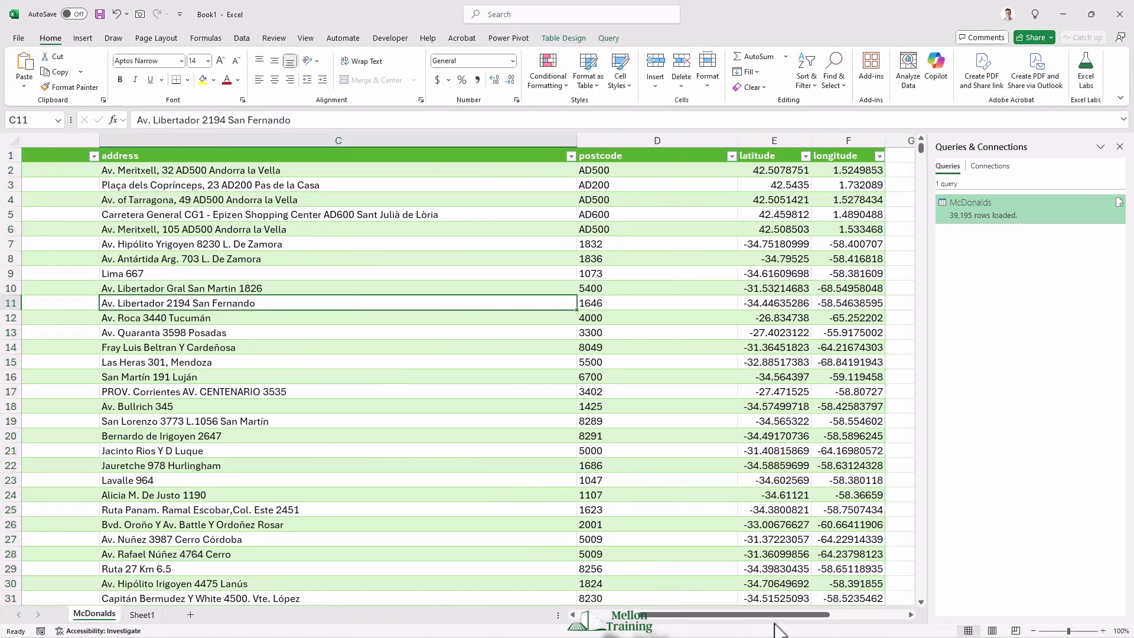
drag(743, 614, 638, 612)
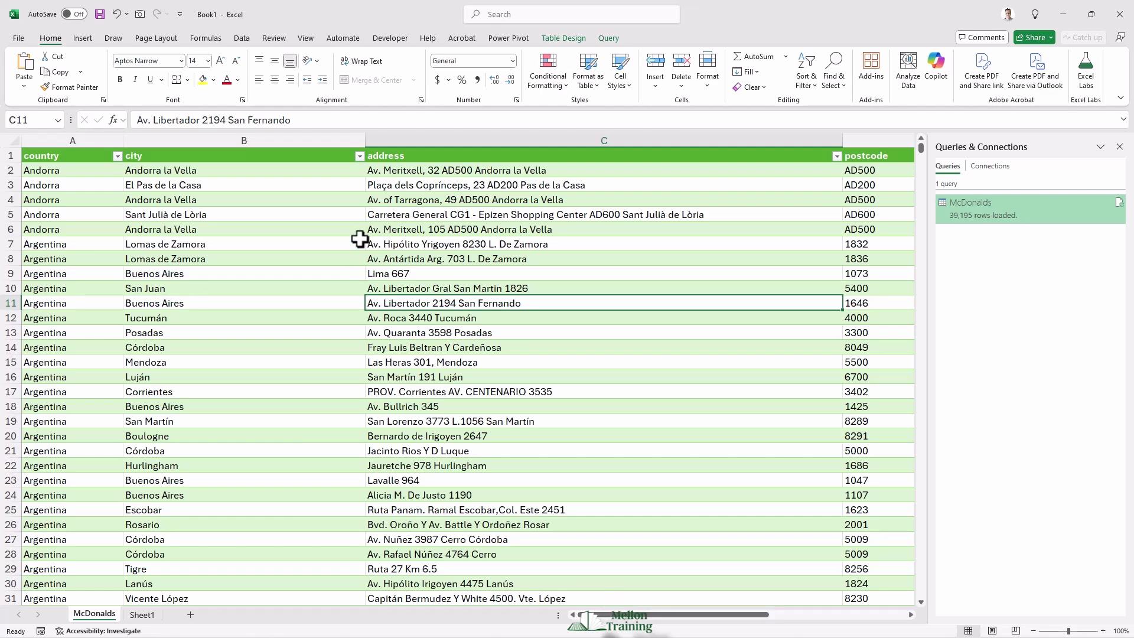
drag(364, 140, 246, 146)
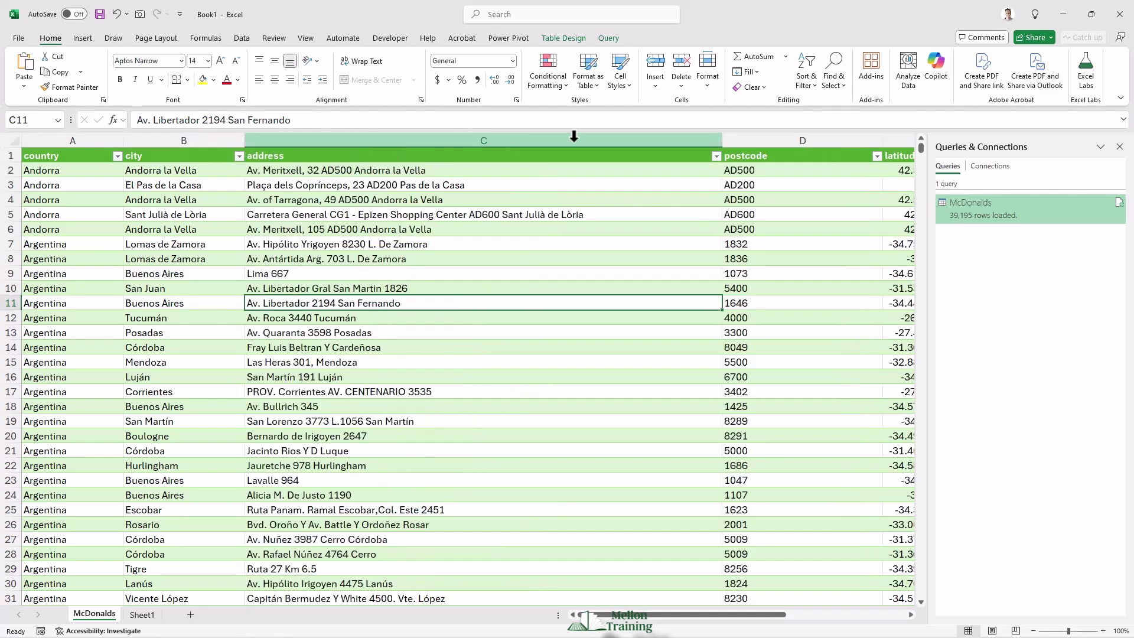
drag(723, 142, 594, 151)
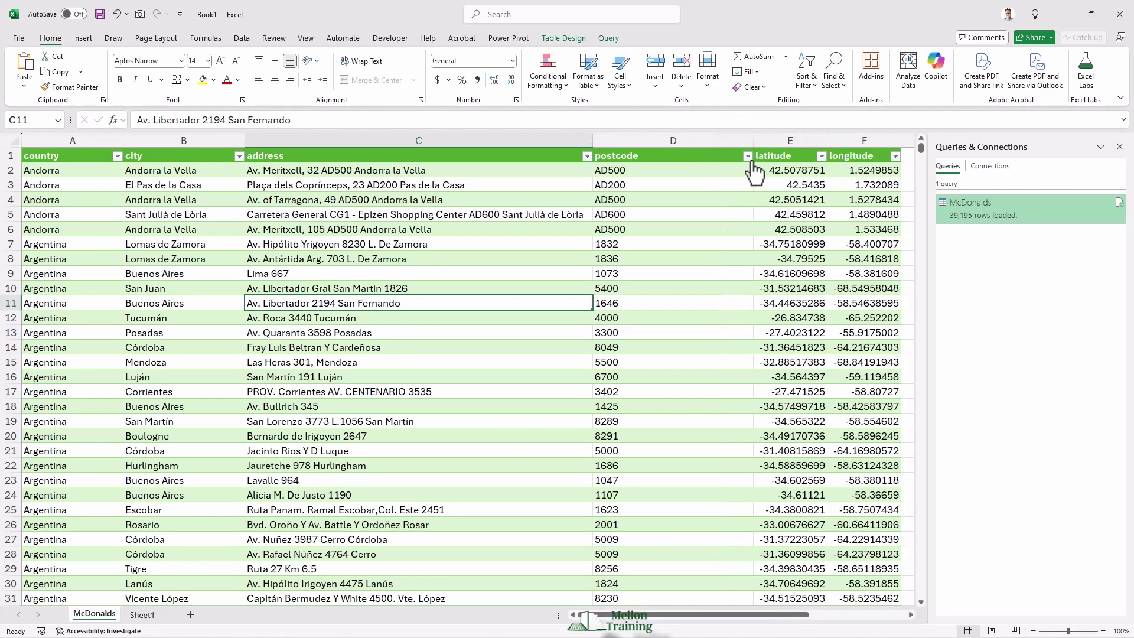
drag(754, 147, 656, 151)
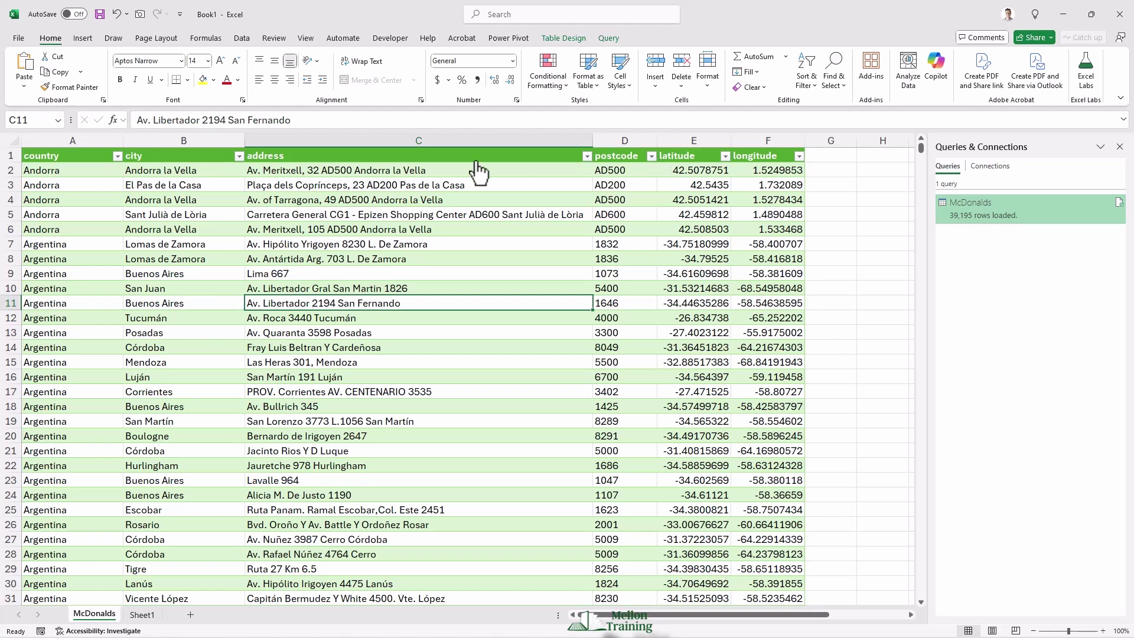
- Select the entire McDonalds table, including its headers, and open it in 3D Maps from the data model options
click(38, 157)
key(ctrl+a)
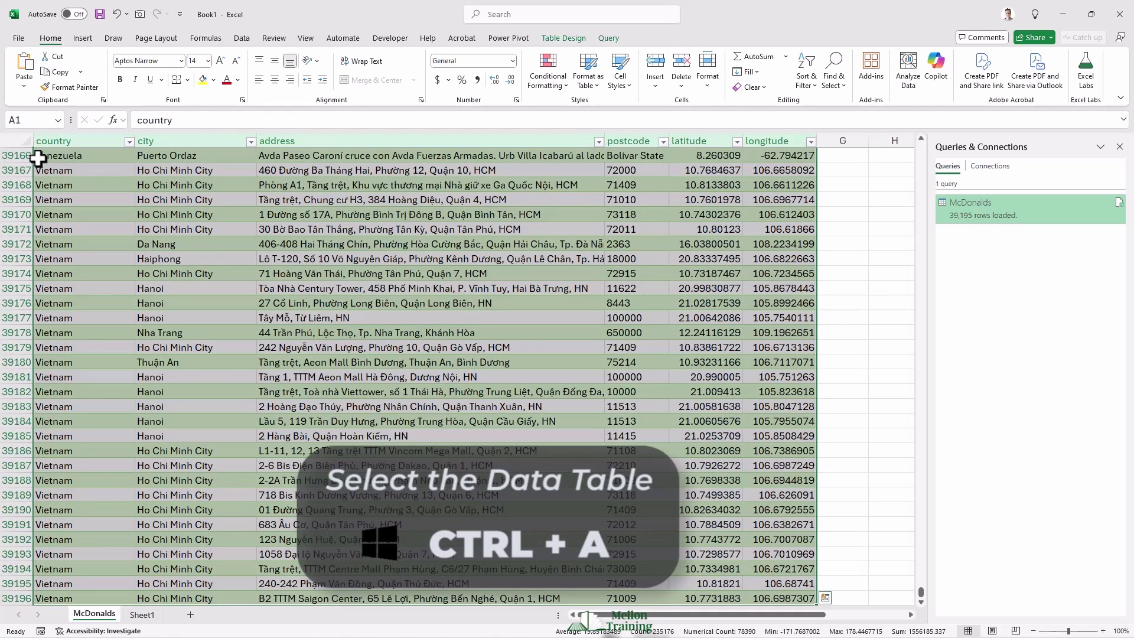
click(242, 38)
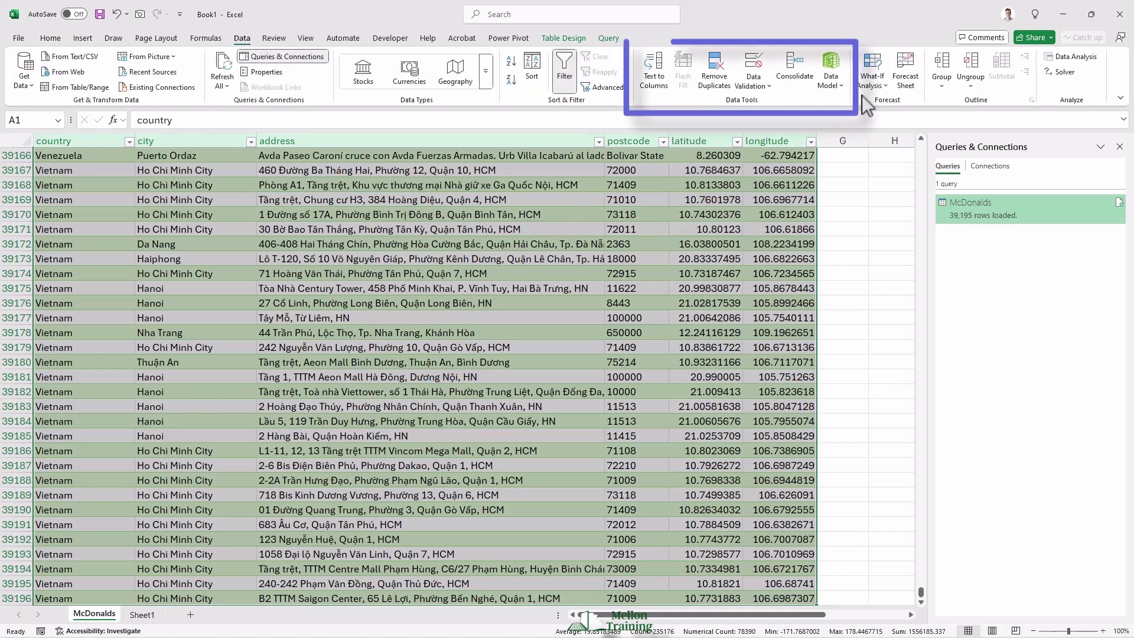
click(844, 86)
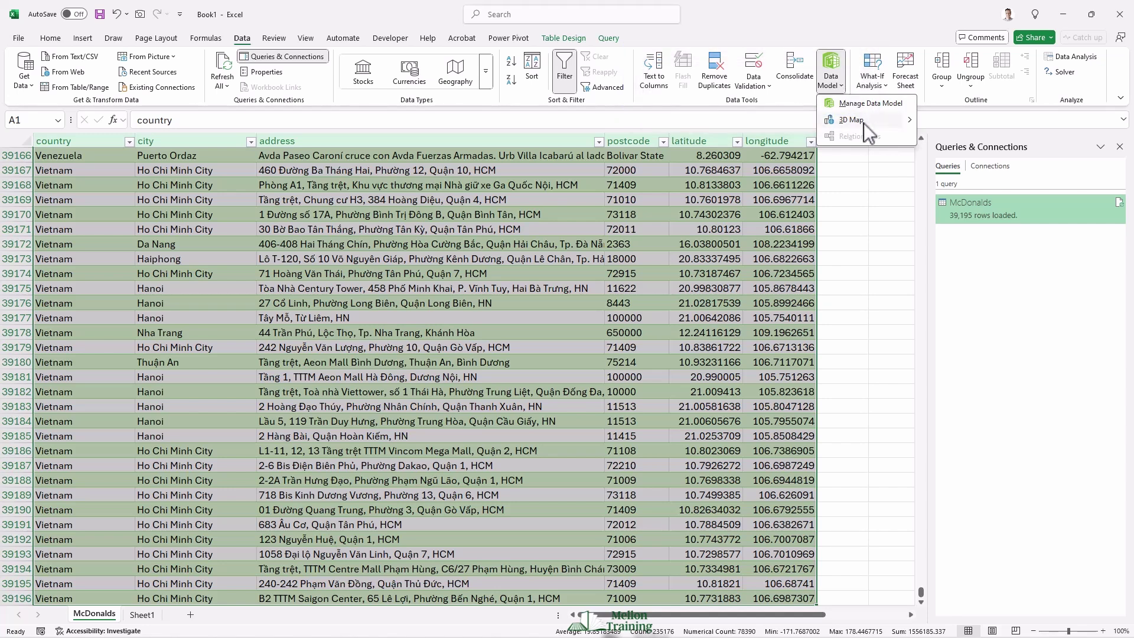
click(886, 119)
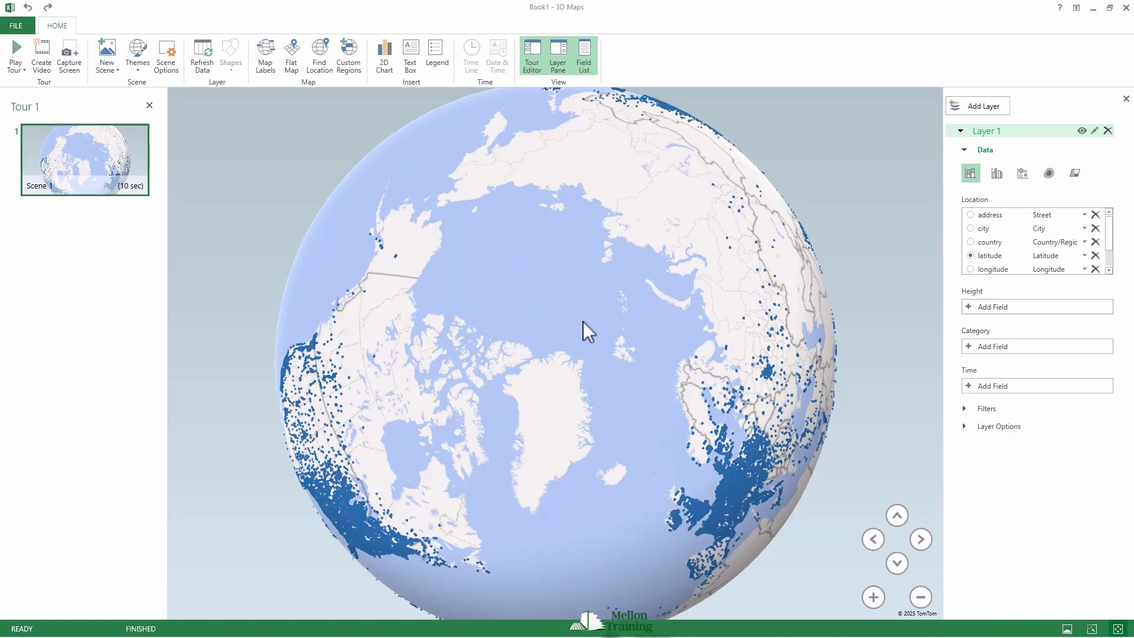
- Examine the plotted stores over North America by rotating, tilting and zooming the globe
drag(582, 329, 717, 353)
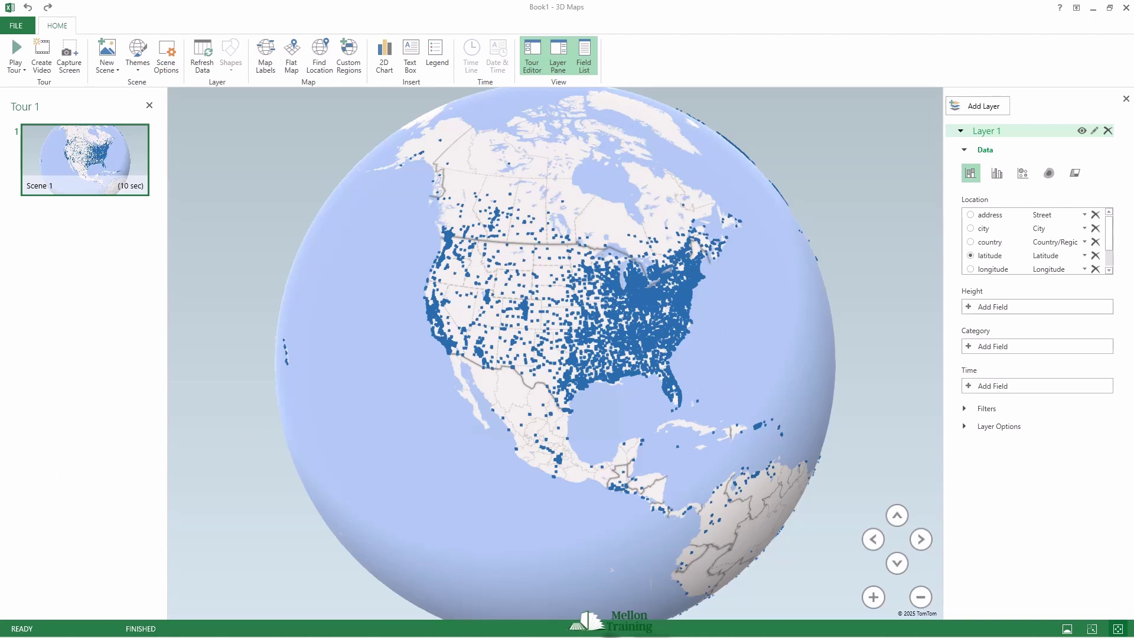
click(902, 519)
click(899, 565)
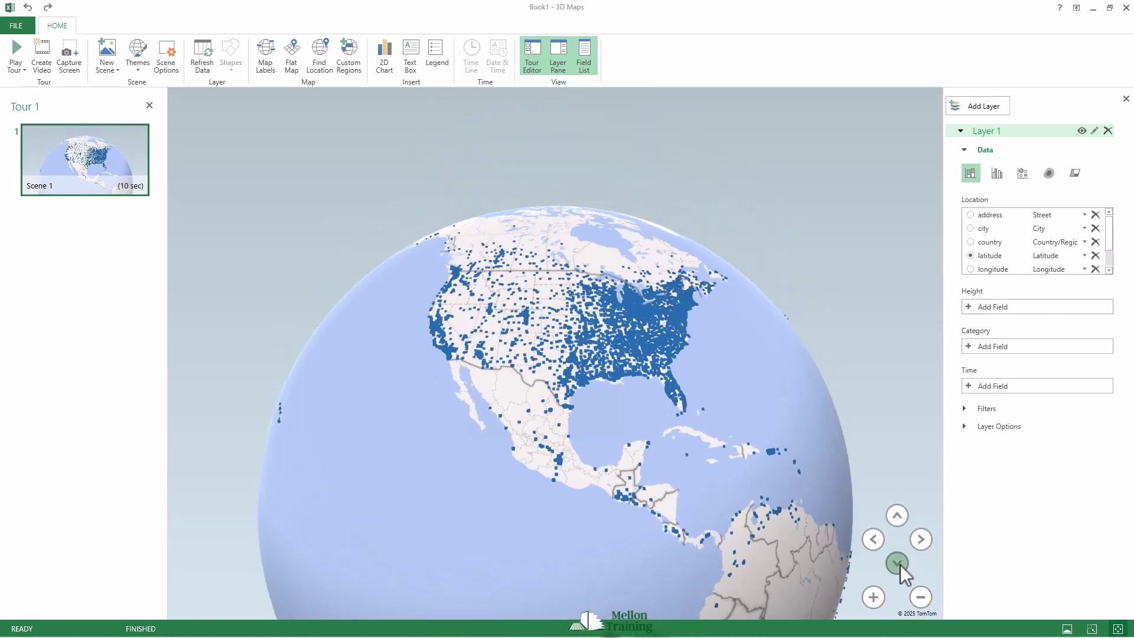
click(873, 597)
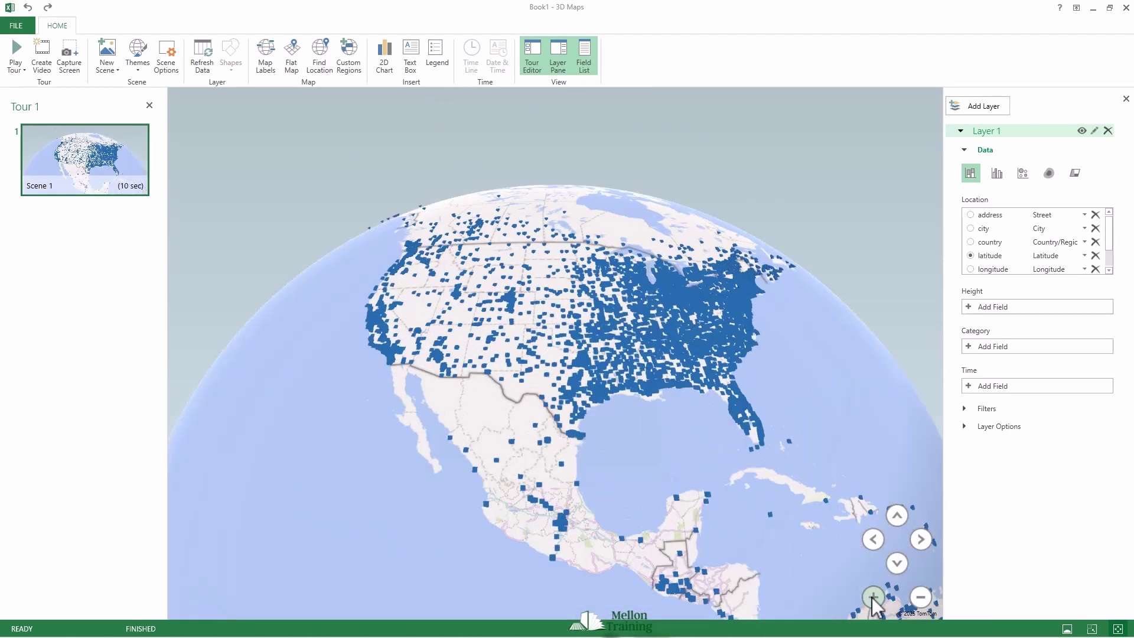
click(920, 597)
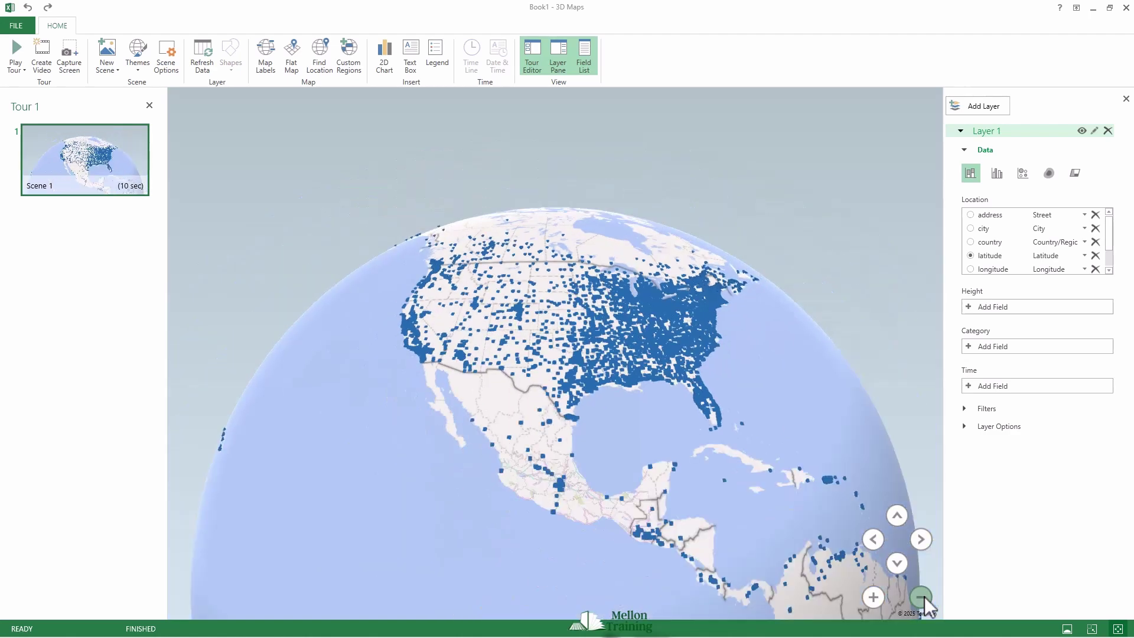
click(893, 564)
click(896, 513)
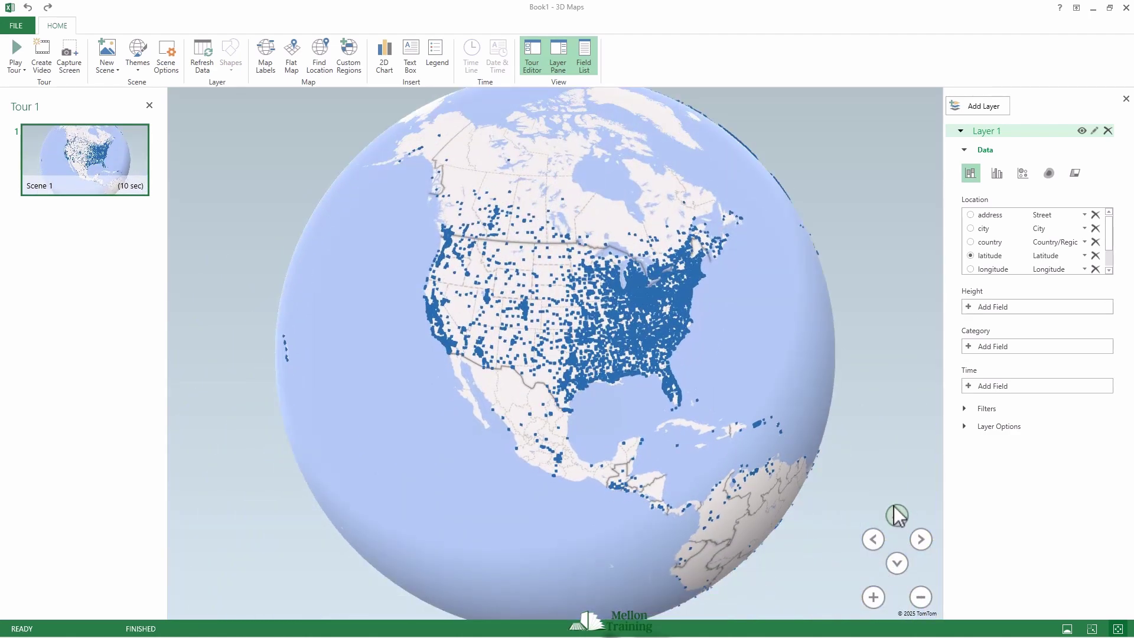
- Turn on the map labels and apply the color satellite theme to the globe
click(266, 59)
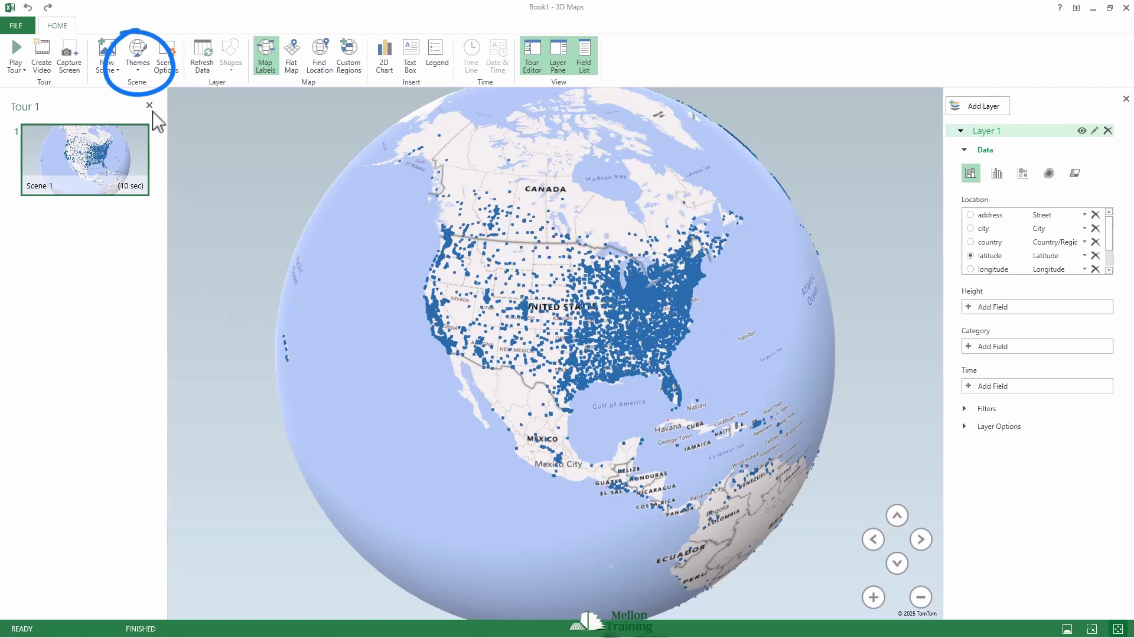
click(139, 69)
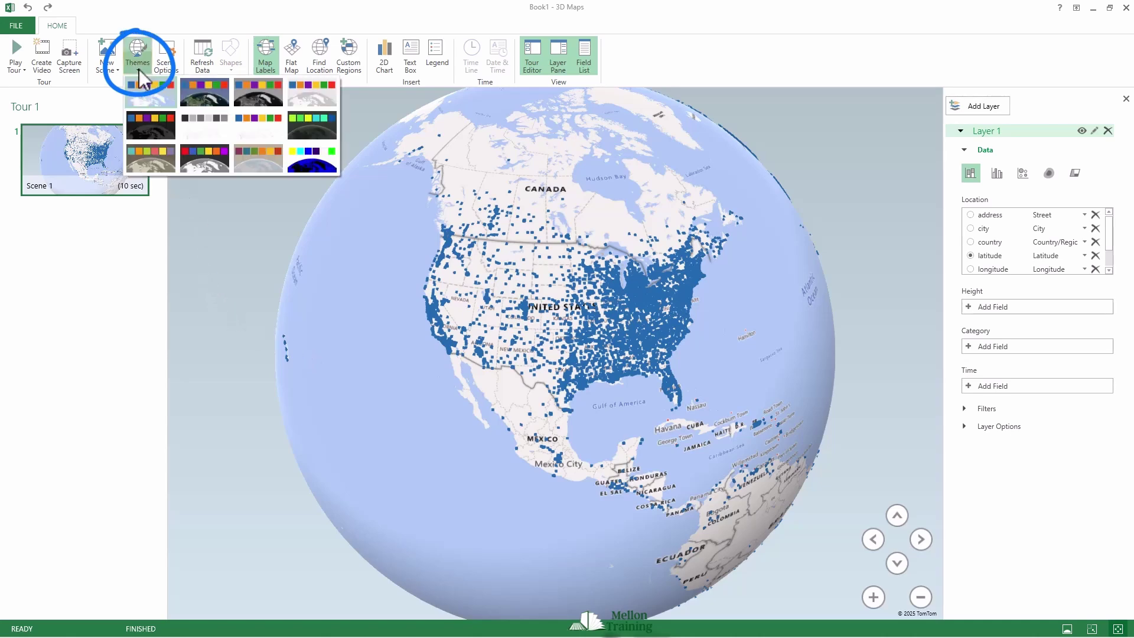
click(207, 99)
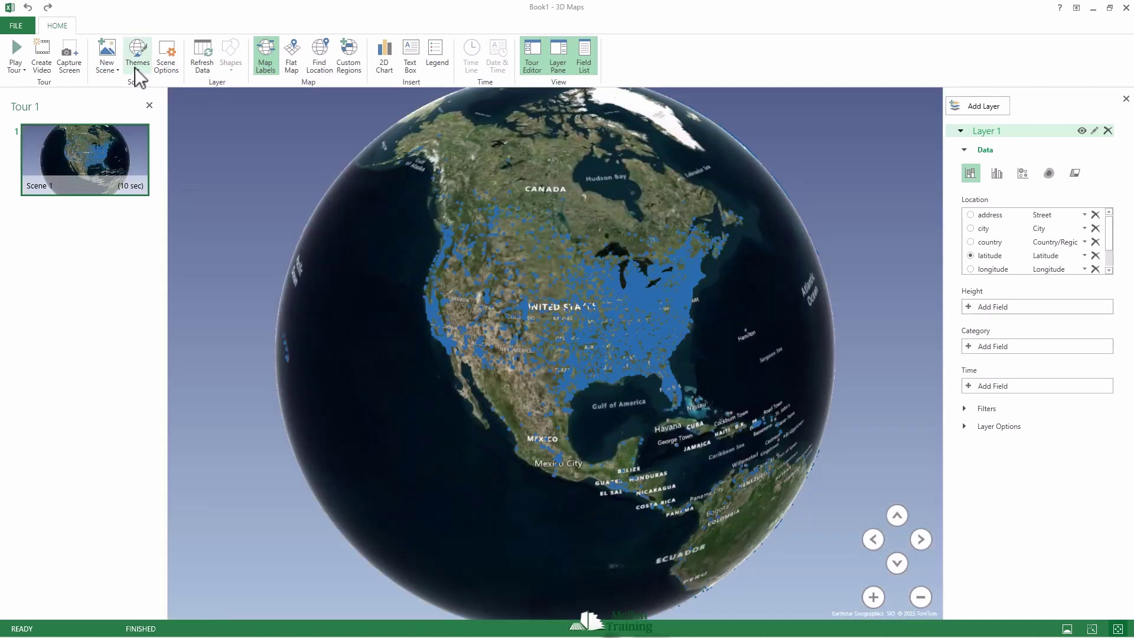
- Try the grayscale satellite and light gray themes on the globe, and reapply the color satellite theme
click(135, 67)
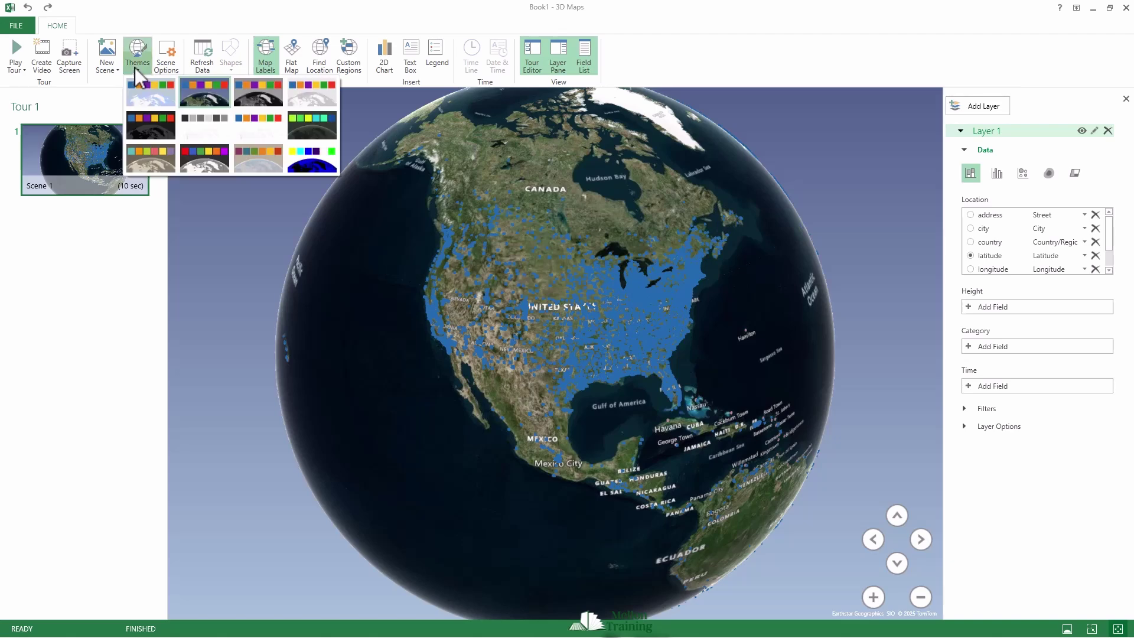
click(261, 94)
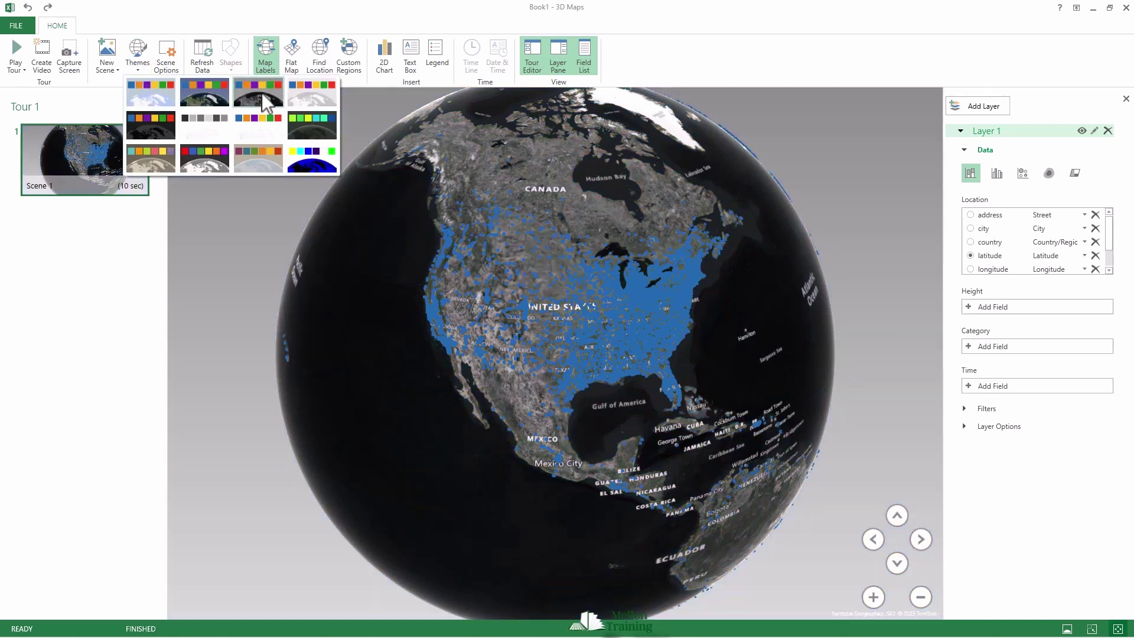
click(137, 74)
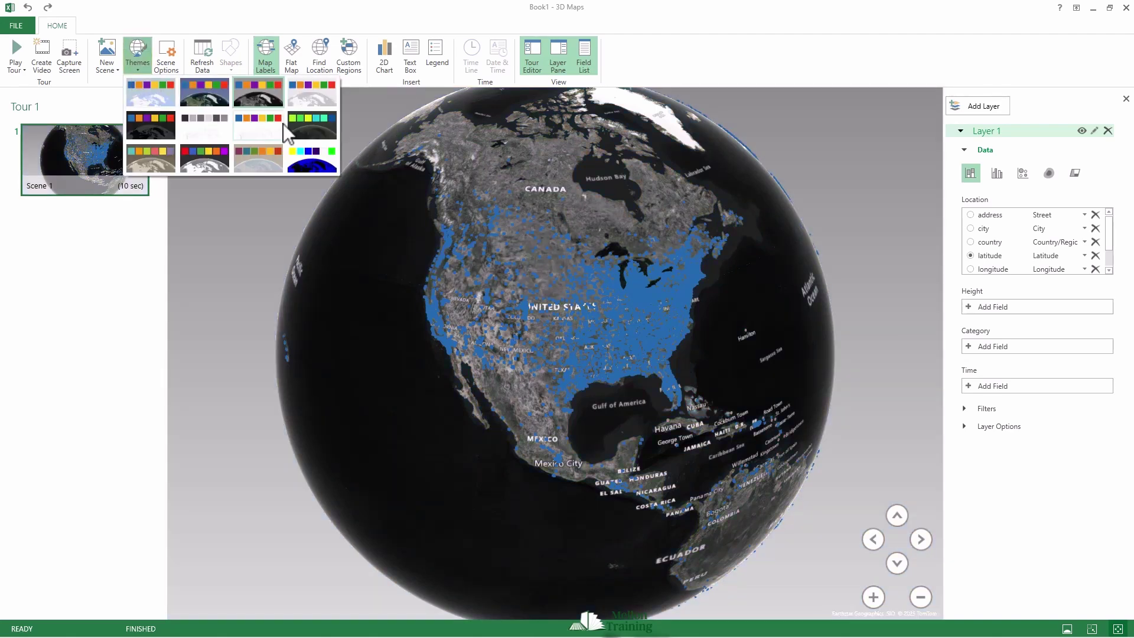
click(304, 98)
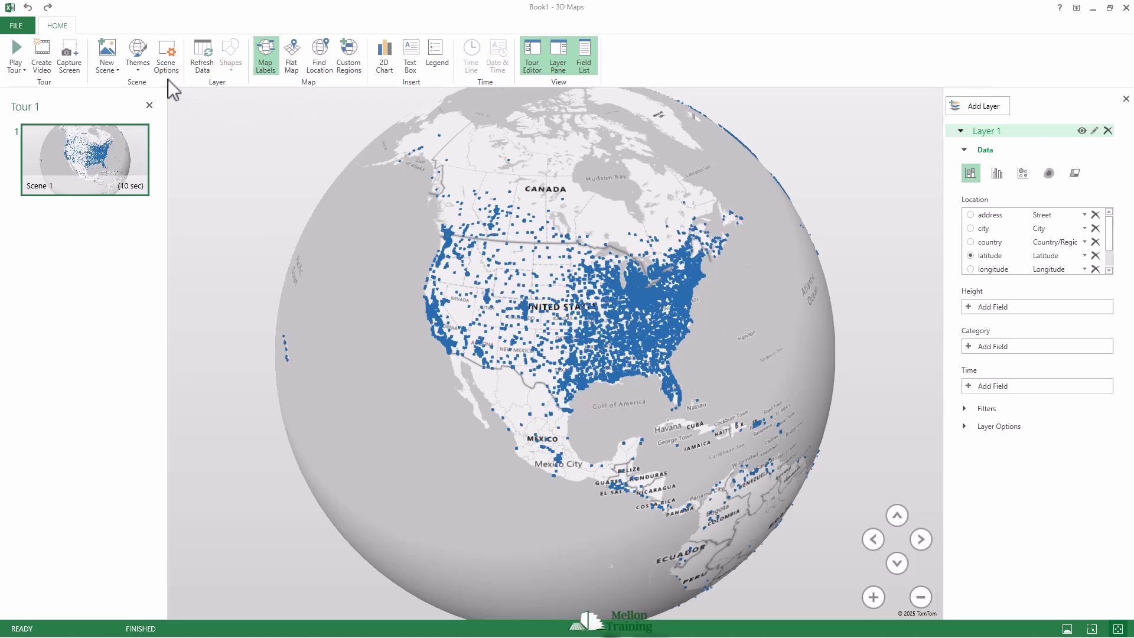
click(139, 72)
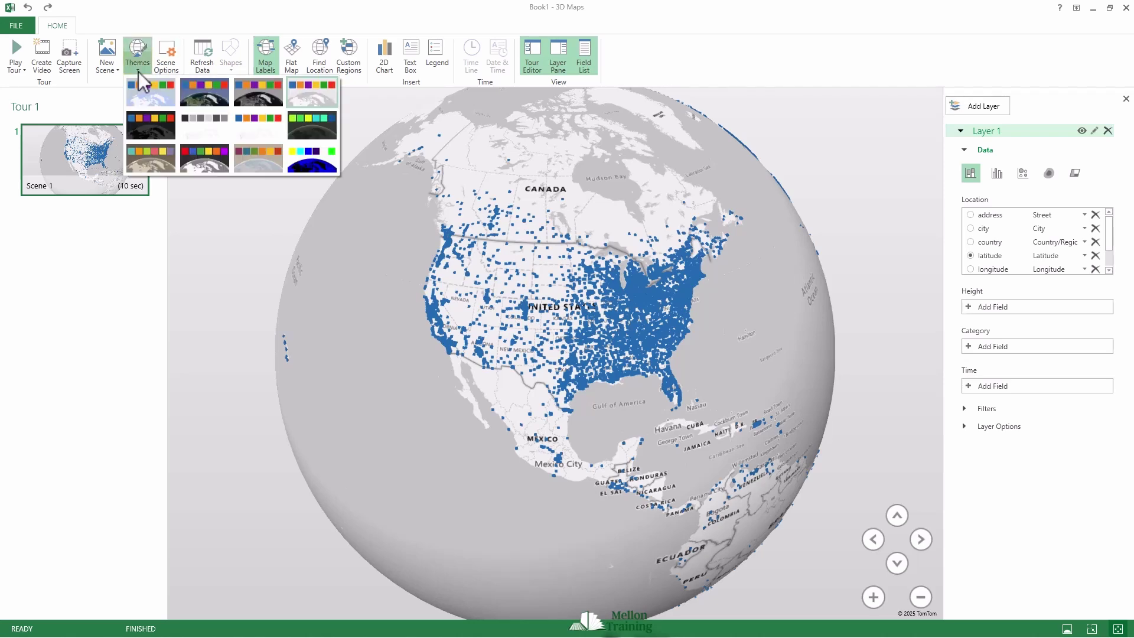
click(204, 101)
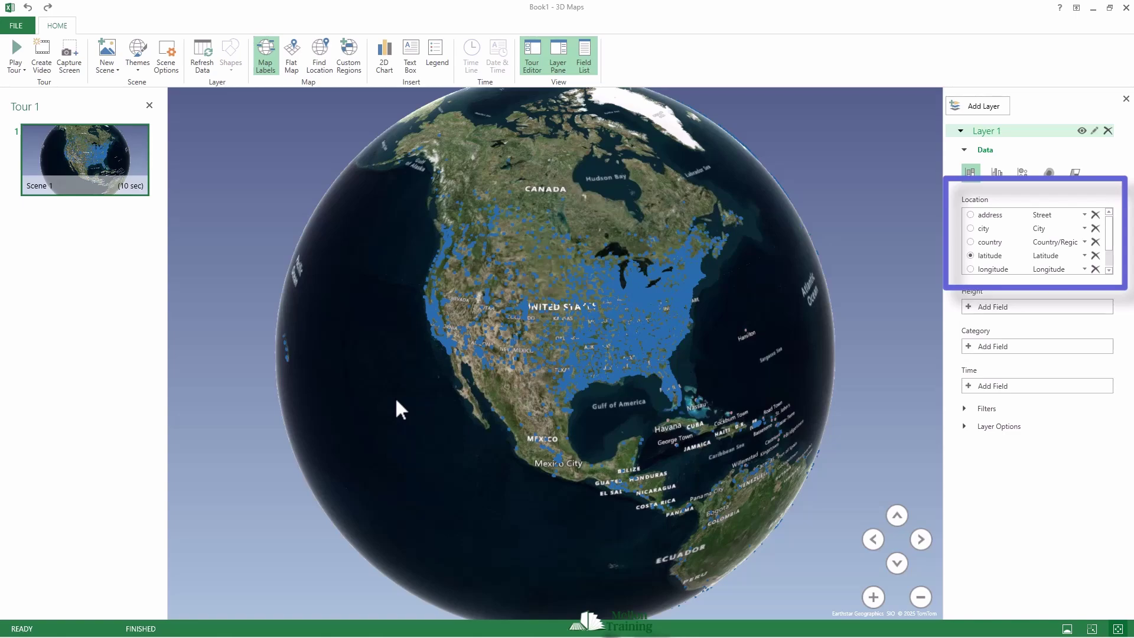
- Plot Layer 1 by the country location field and set the layer's marker color to red
click(970, 241)
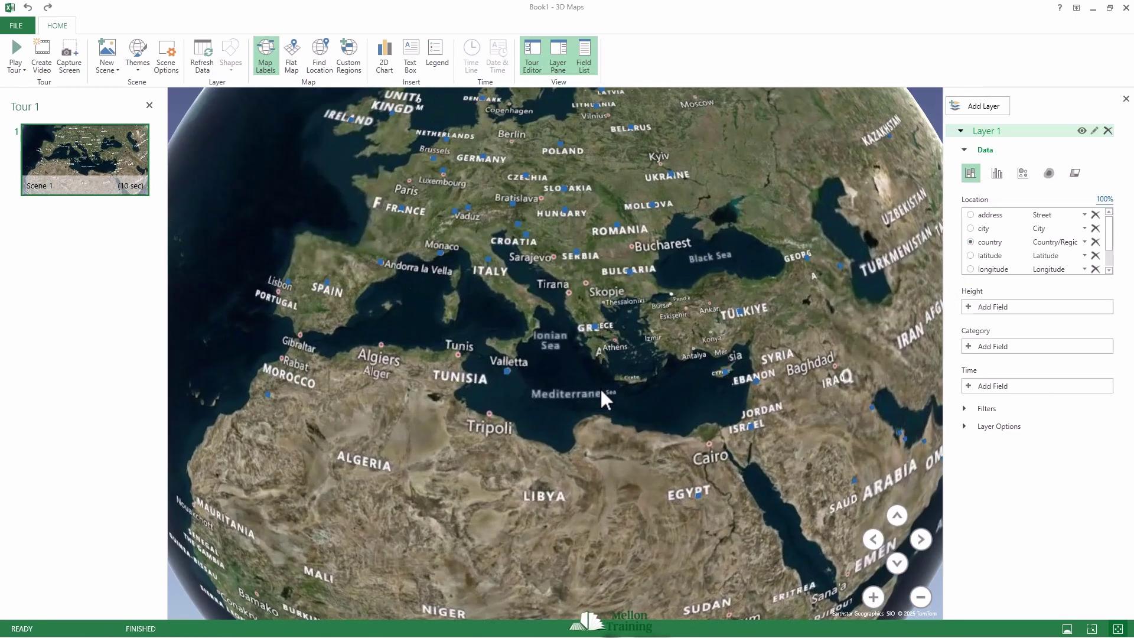
drag(598, 284, 618, 334)
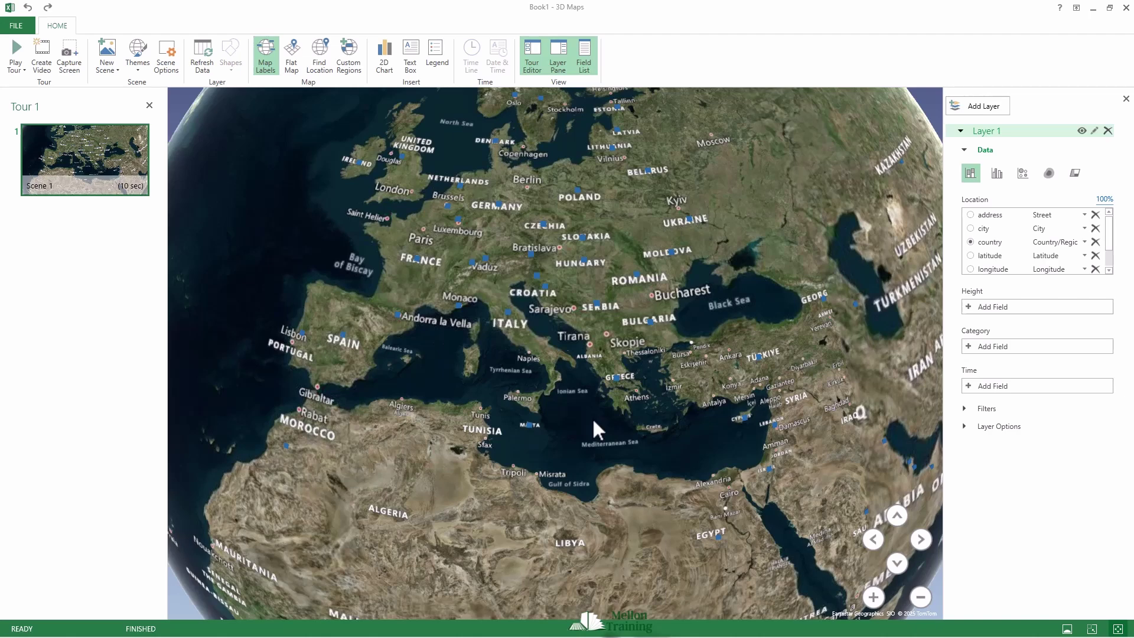
click(965, 427)
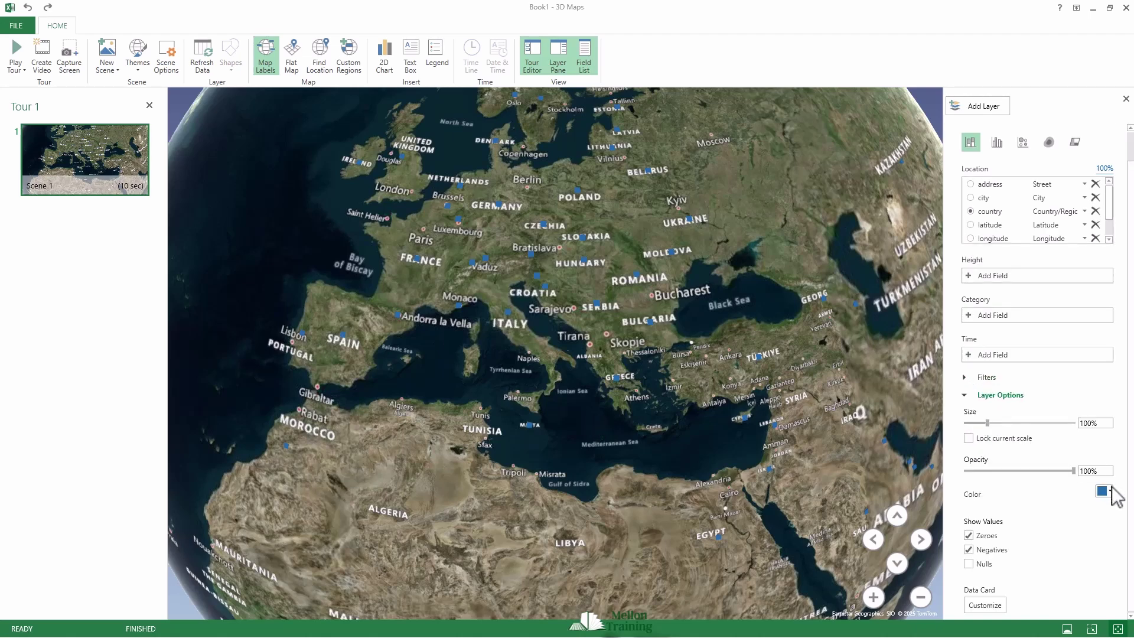
click(1110, 490)
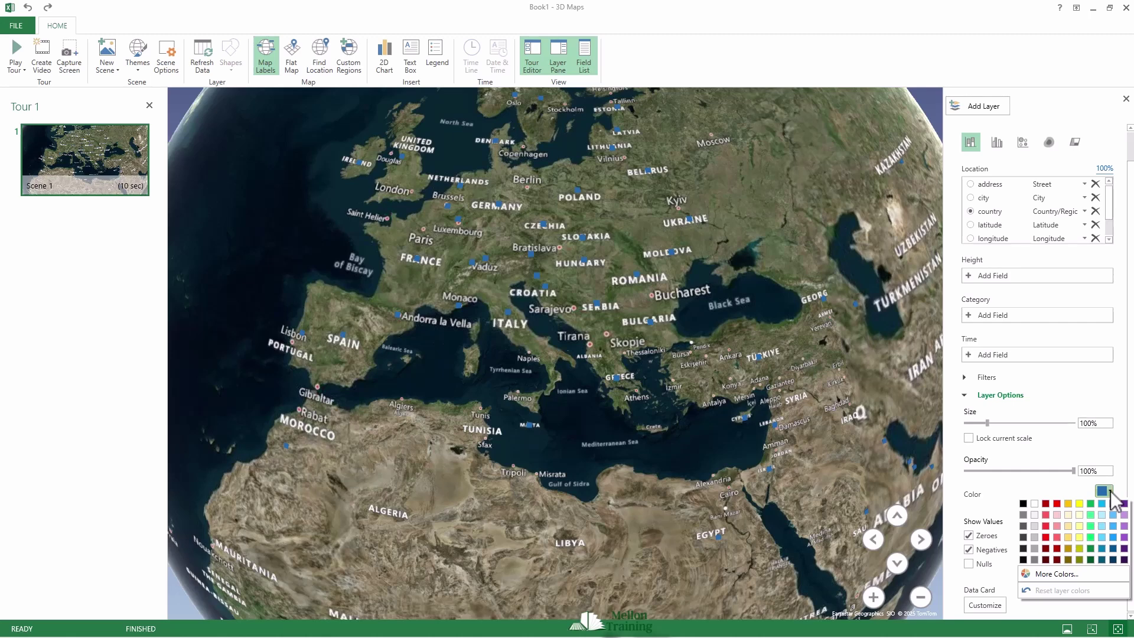
click(1056, 503)
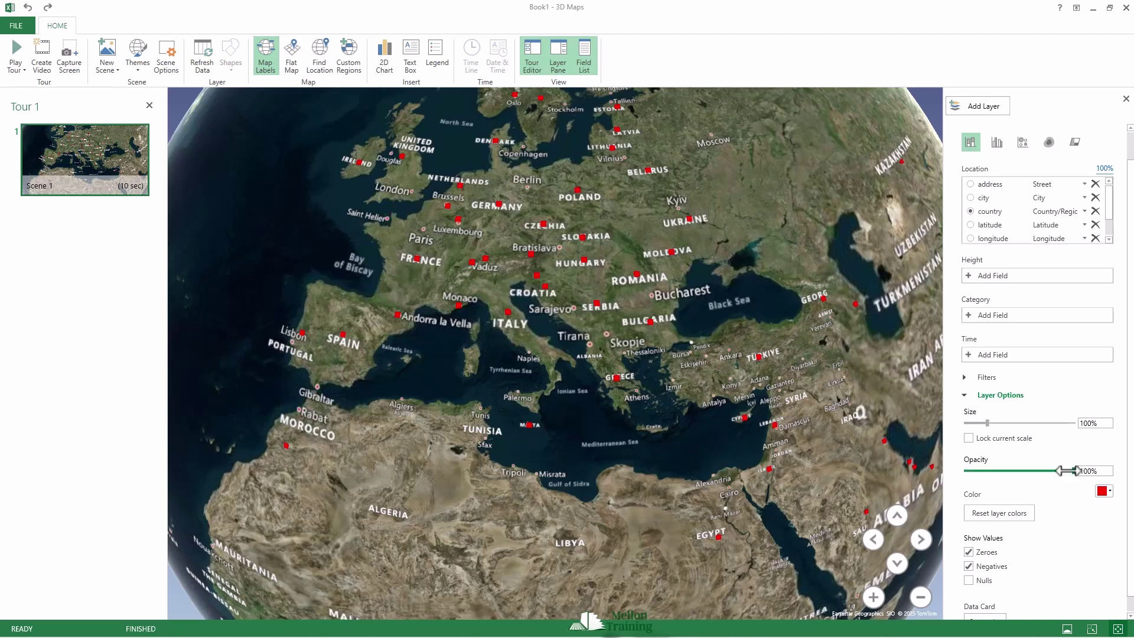
- Add country as the category field of Layer 1 and inspect the column over the United States
click(973, 317)
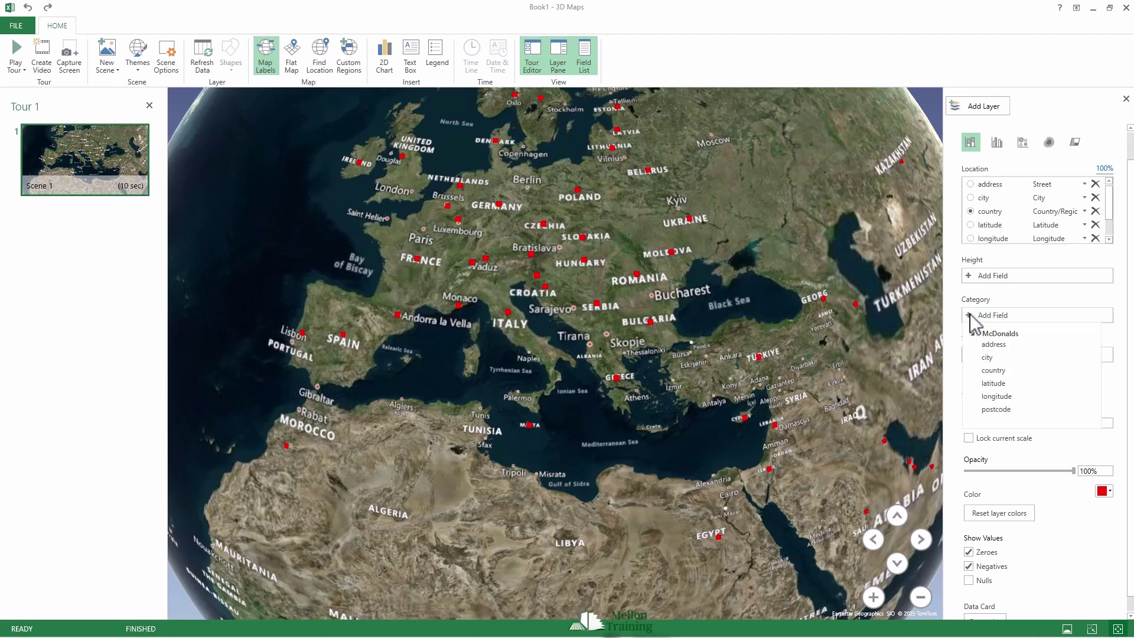
click(1009, 370)
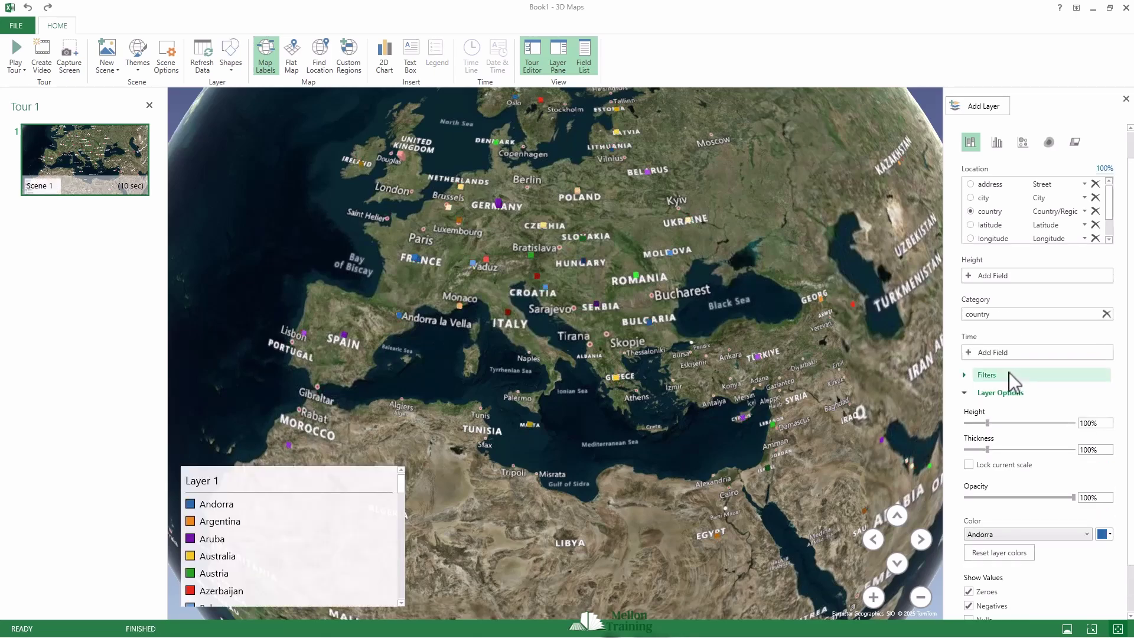
drag(543, 271, 789, 398)
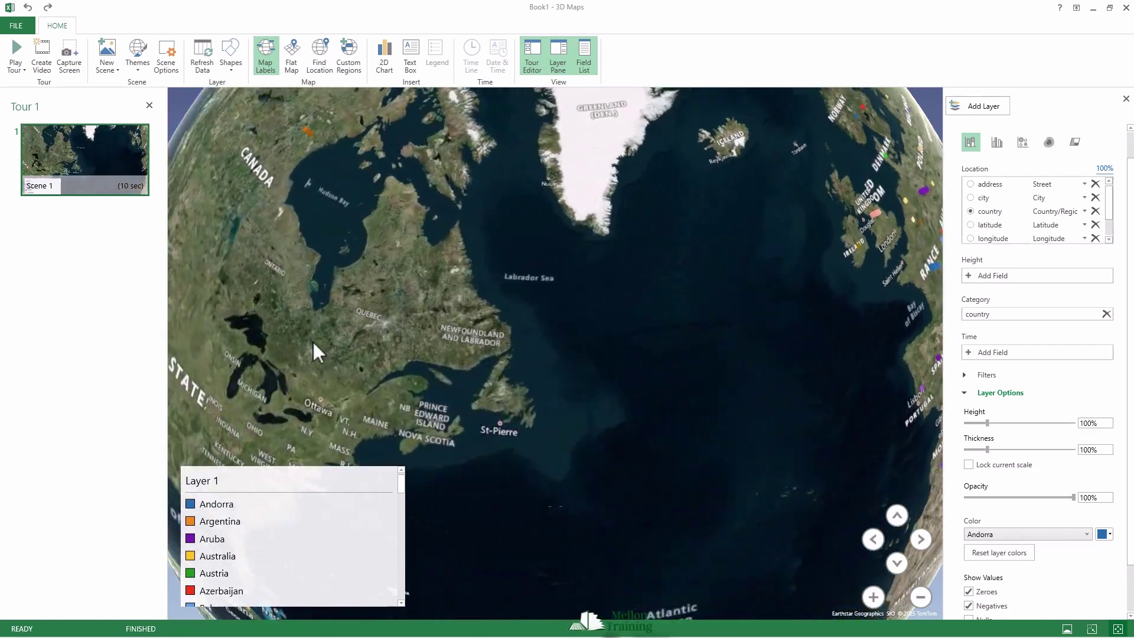
drag(313, 352, 725, 214)
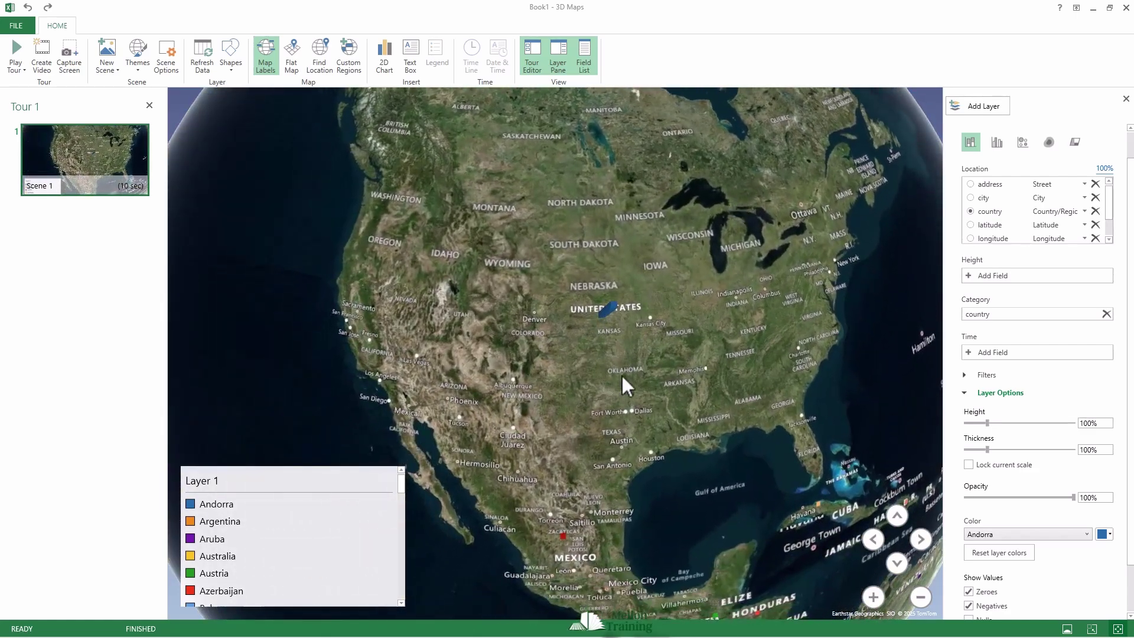
scroll(619, 384, up, 5)
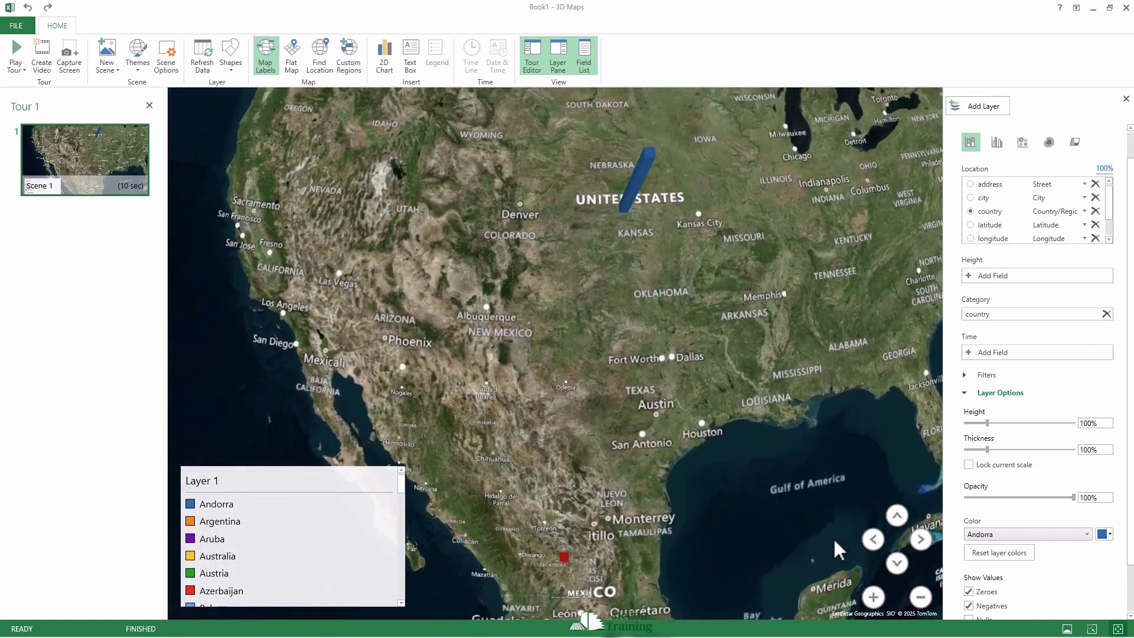
click(897, 563)
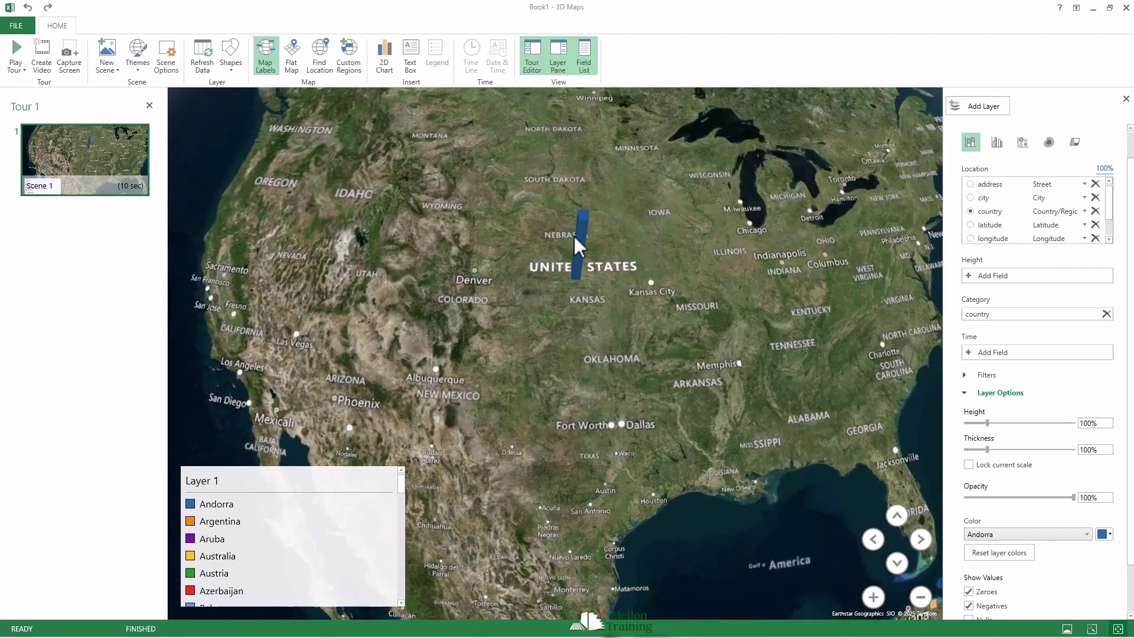
- Examine the color-coded country columns from the United States across Europe, the Caspian region and South Asia to the Philippines
mouse_move(579, 239)
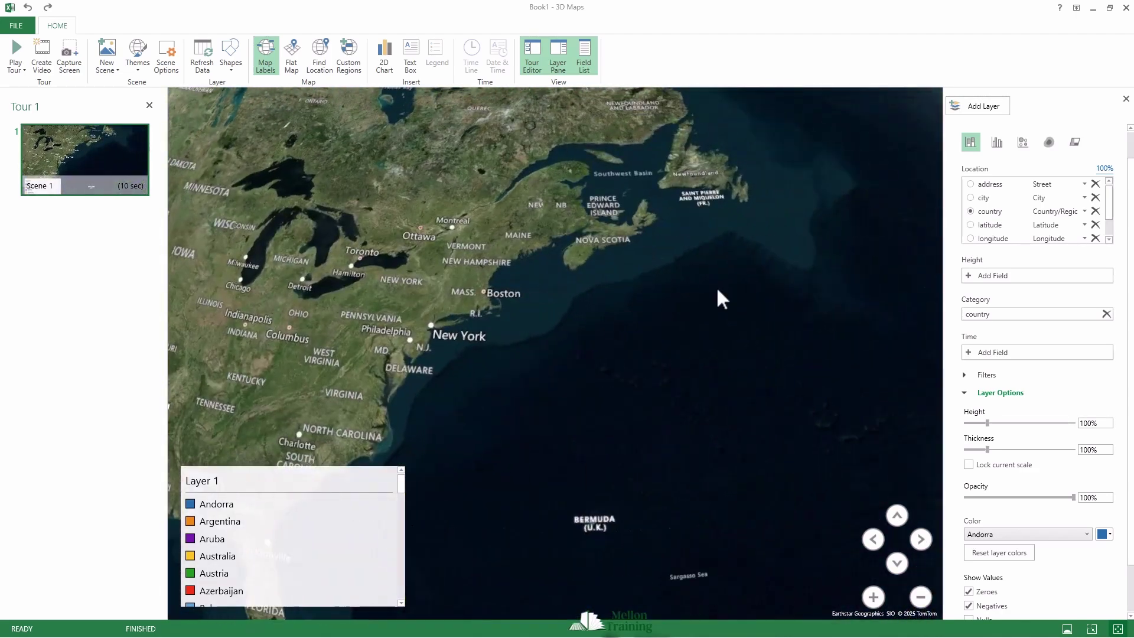
drag(719, 299, 298, 393)
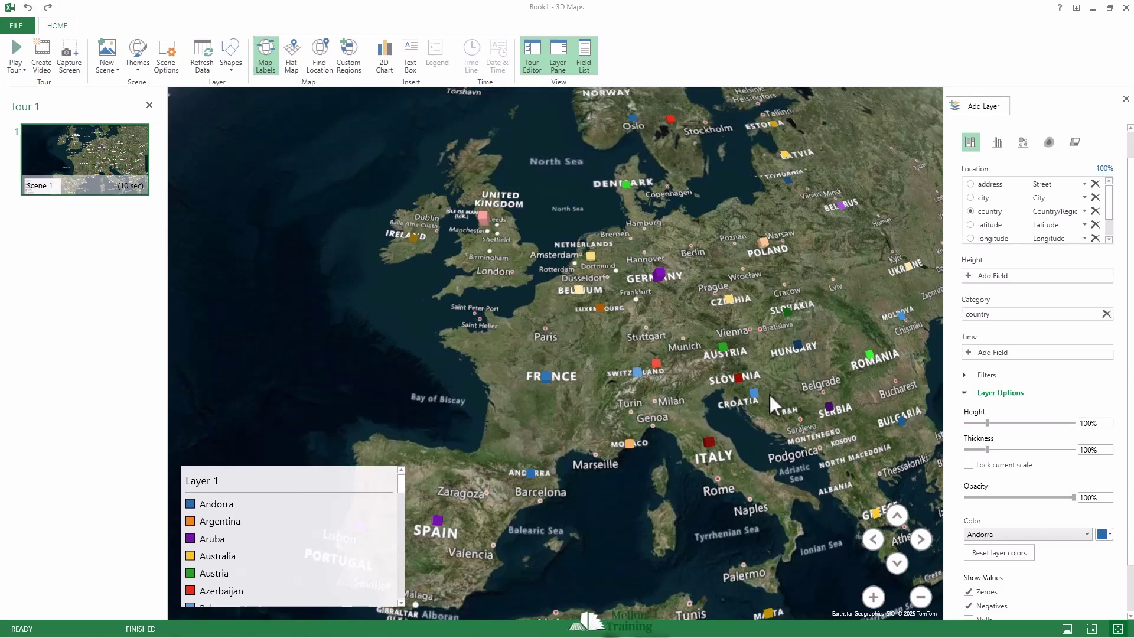
click(898, 564)
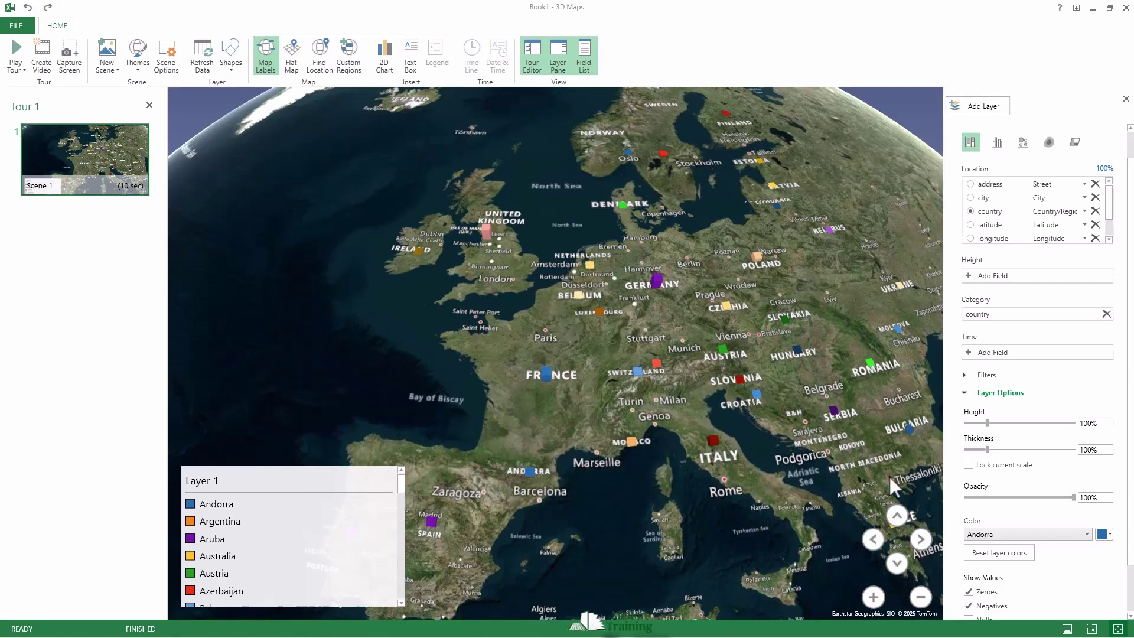
click(873, 597)
drag(717, 349, 546, 224)
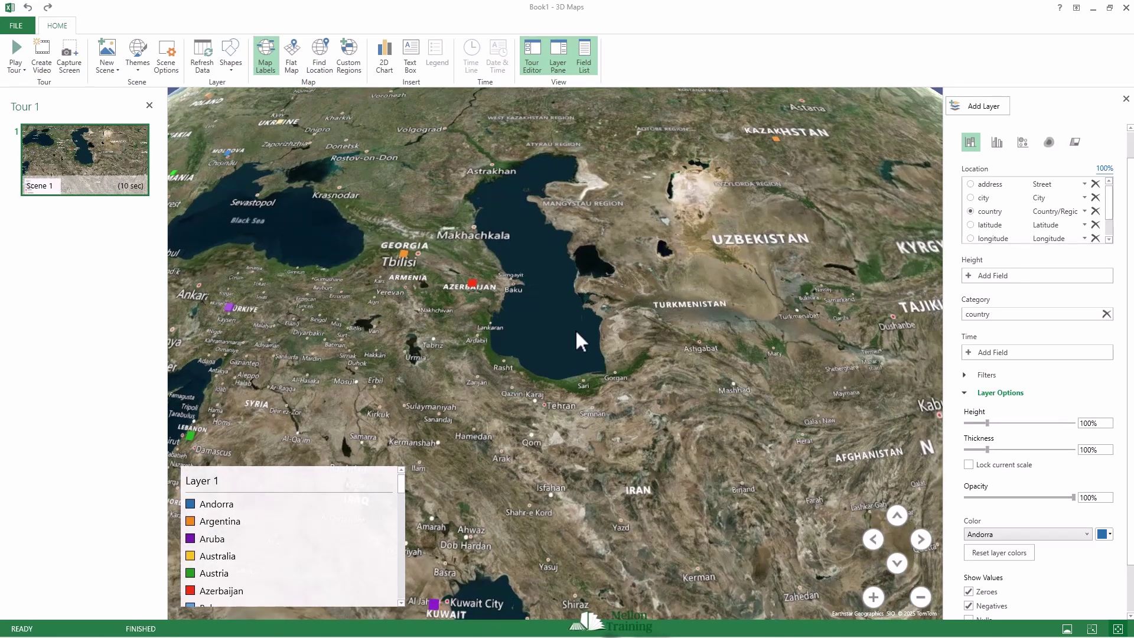
drag(764, 367, 372, 233)
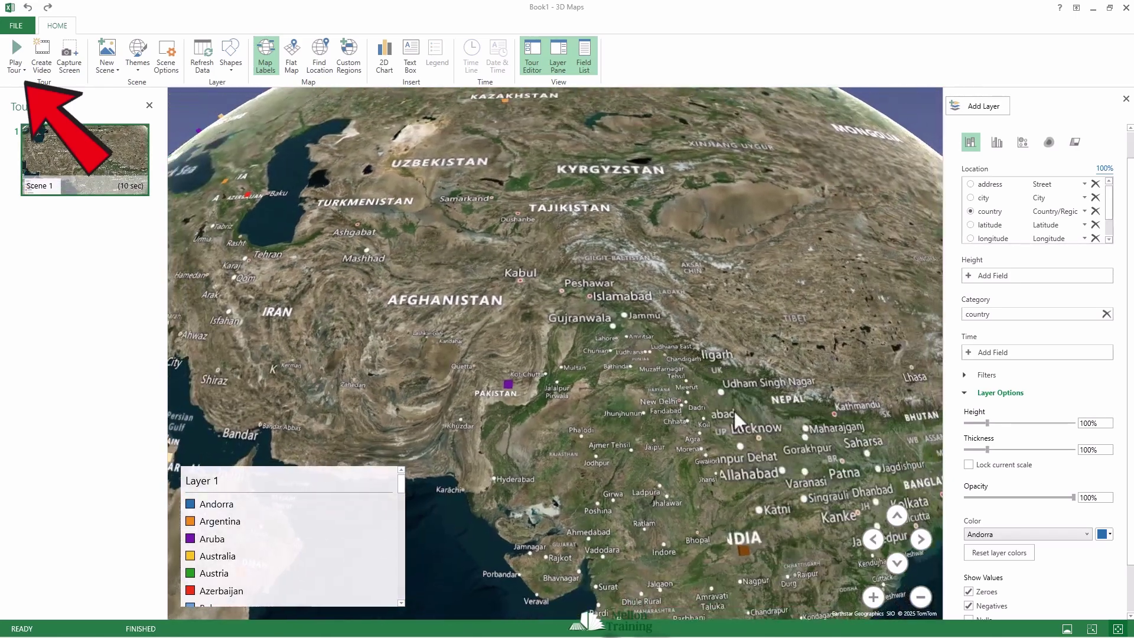
drag(737, 417, 486, 400)
drag(603, 440, 703, 164)
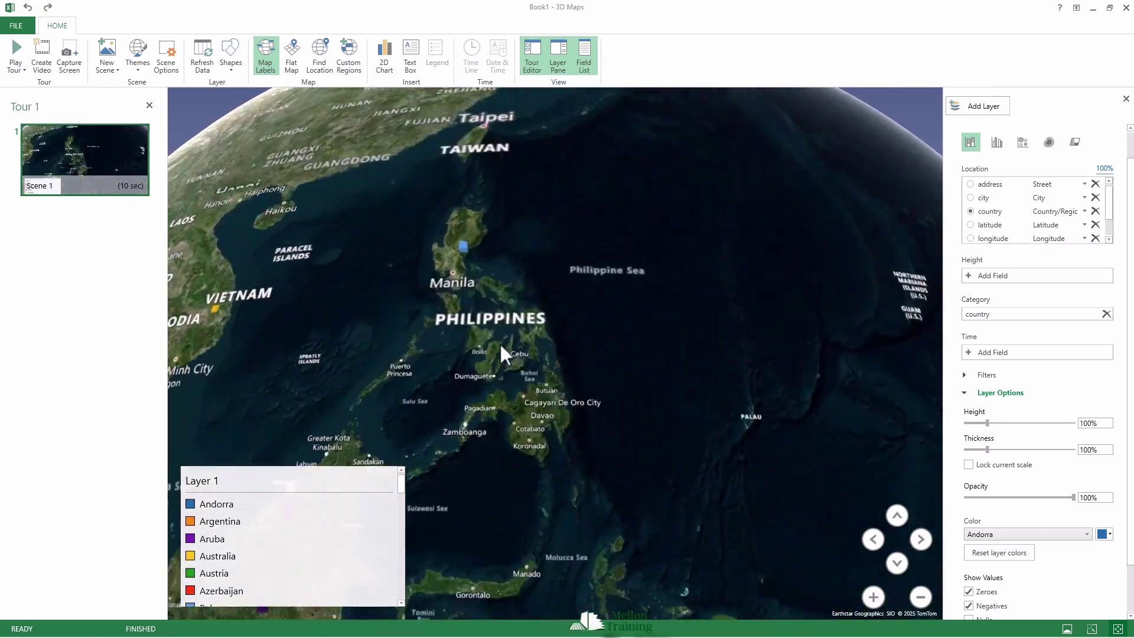
drag(500, 353, 276, 385)
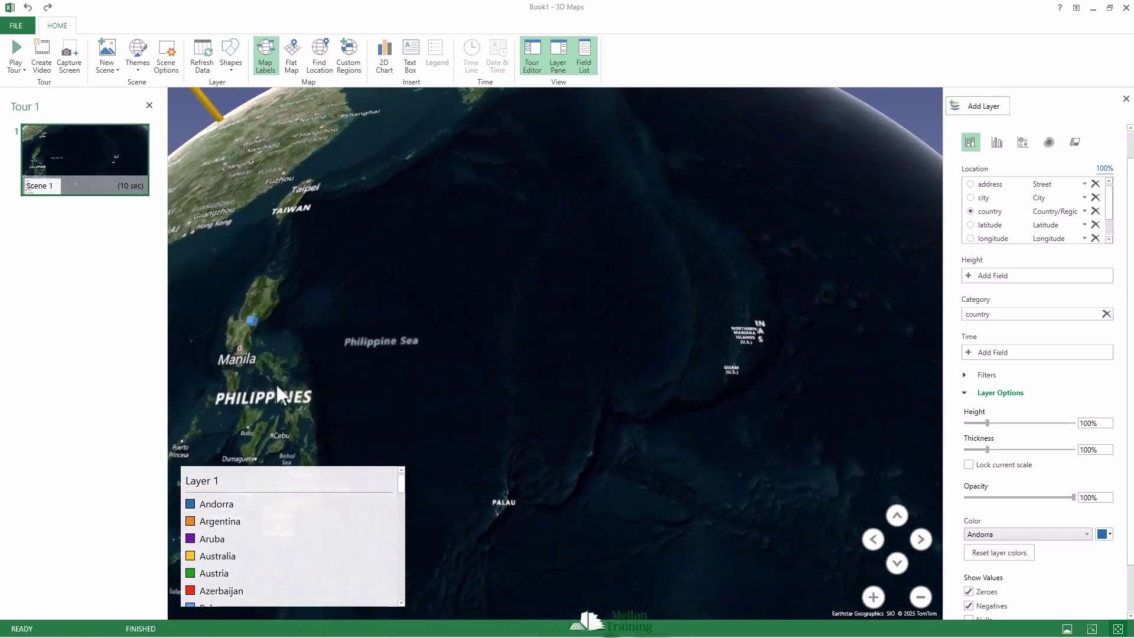
- Inspect the country columns over China, South Korea and Japan at closer range
drag(759, 455, 891, 400)
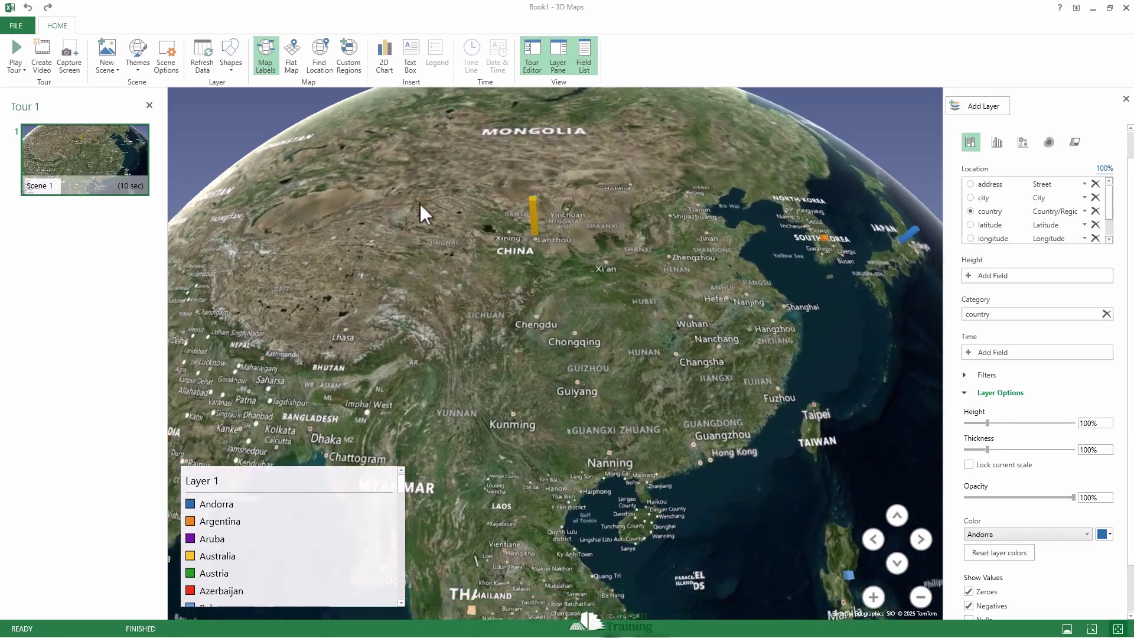
drag(420, 204, 629, 374)
scroll(655, 378, up, 3)
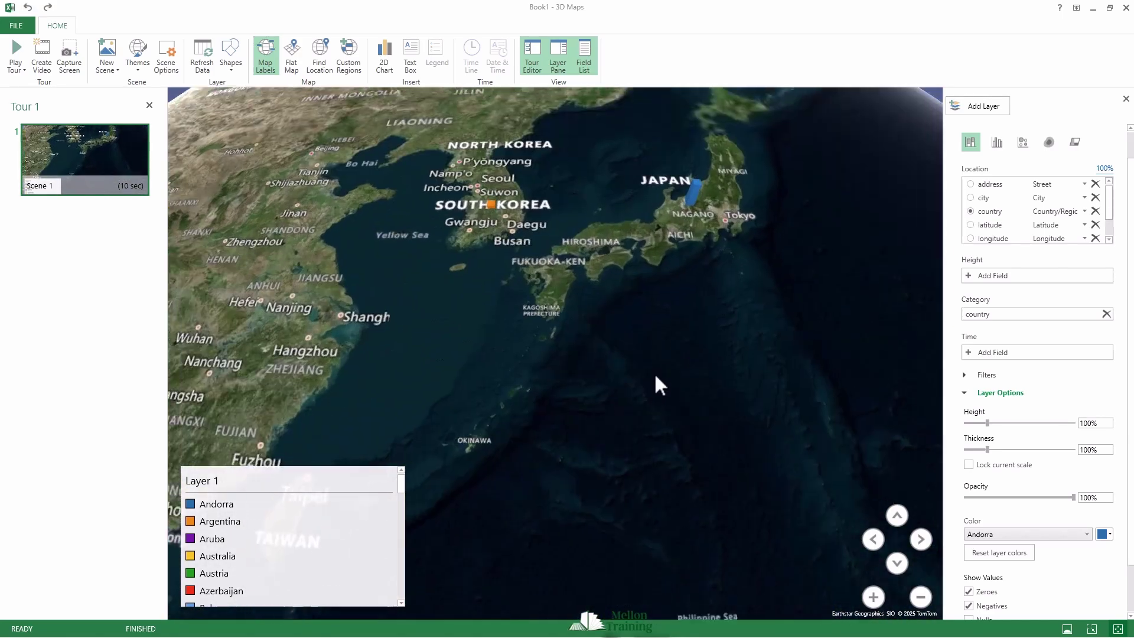
scroll(650, 337, up, 5)
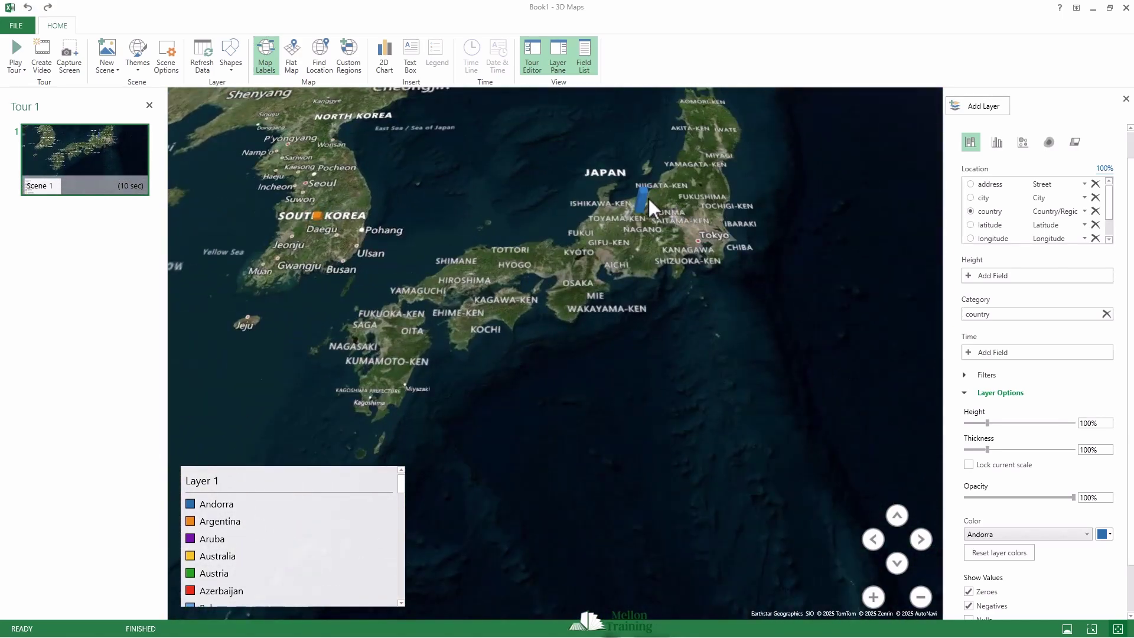
mouse_move(643, 187)
drag(562, 323, 761, 408)
- Center the globe on the area between Mongolia and southern Siberia, play the tour, and return to the editor
drag(682, 403, 678, 459)
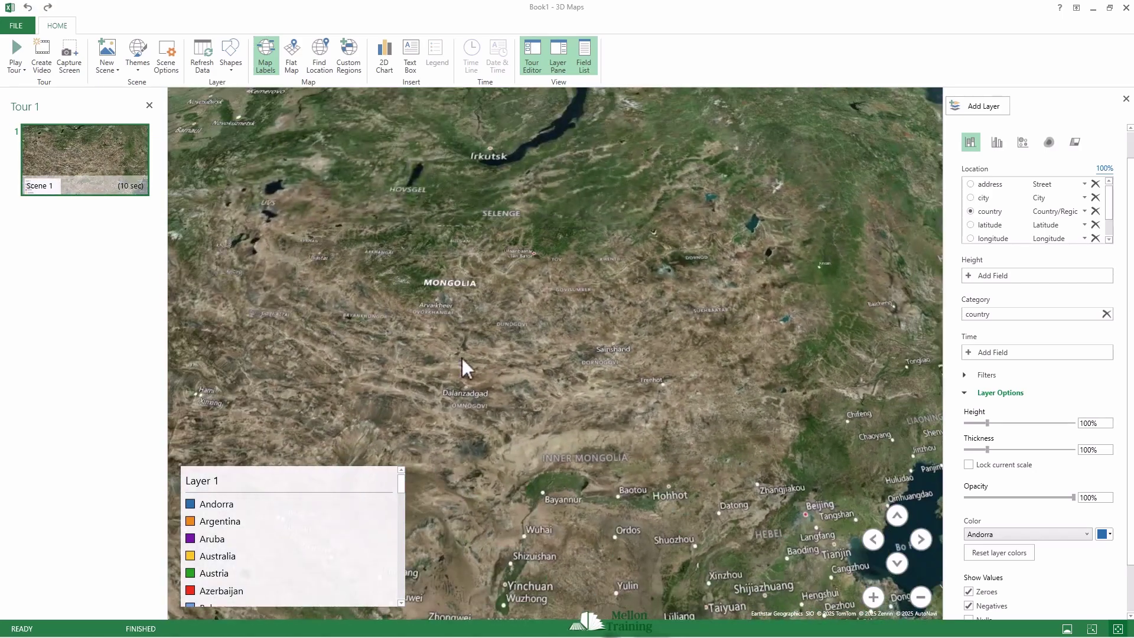
drag(463, 370, 832, 522)
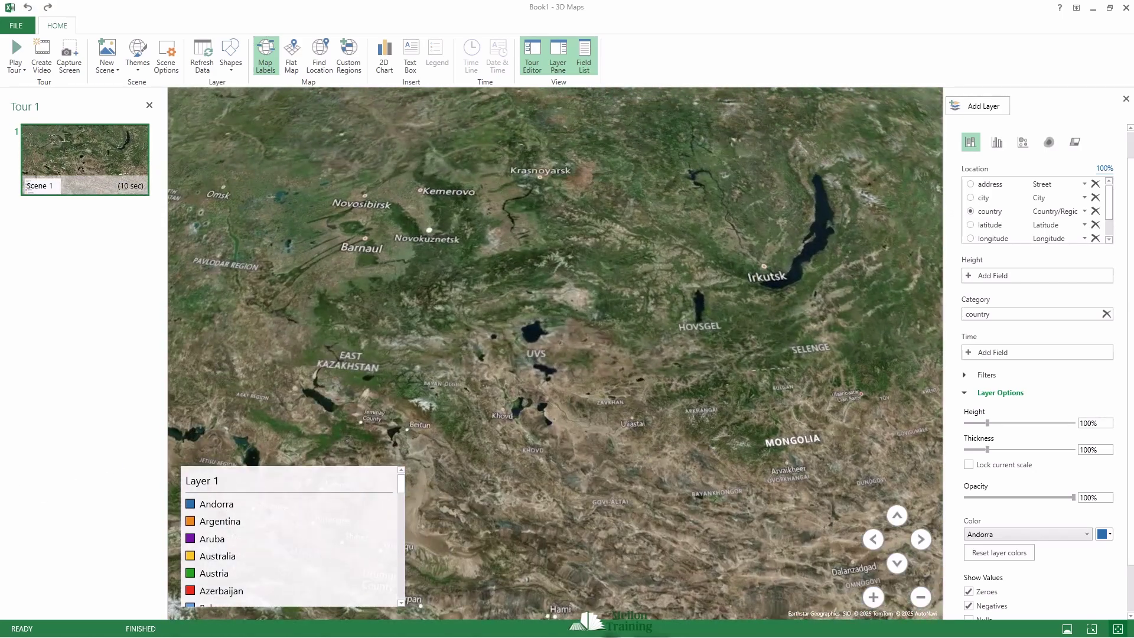
click(17, 50)
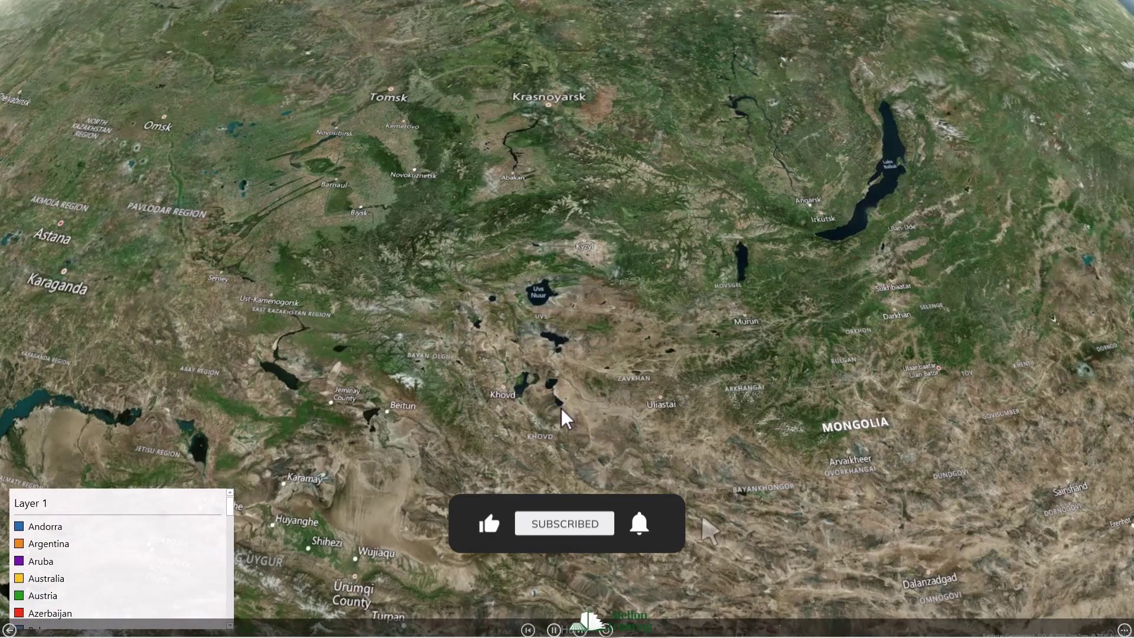
key(Escape)
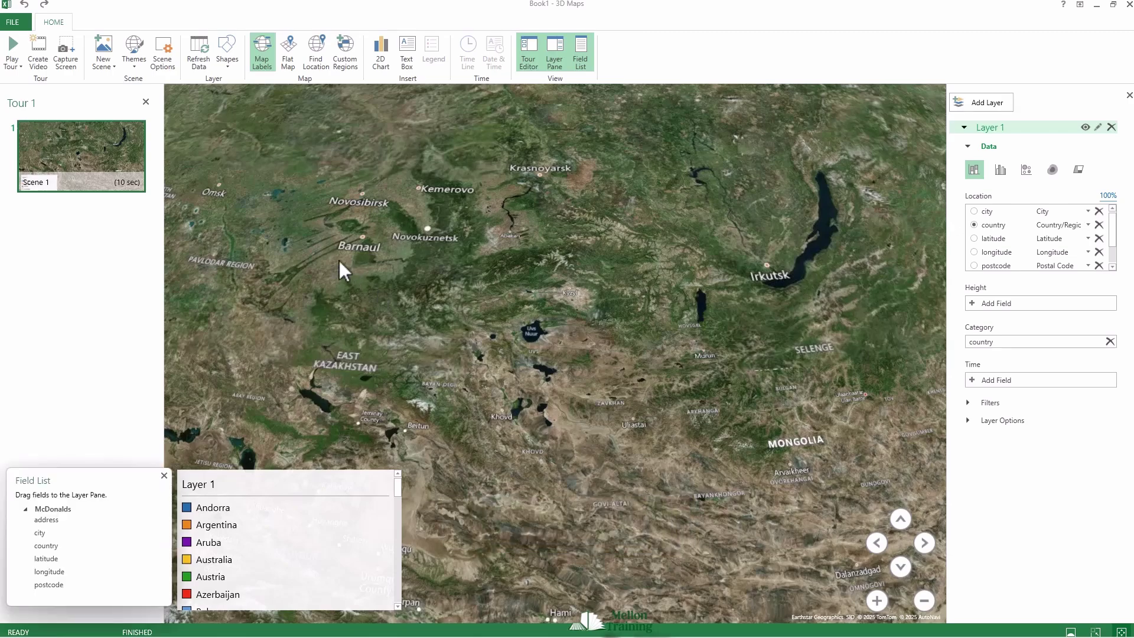
- Plot Layer 1 by the city location field and view the whole globe around Europe
scroll(424, 316, down, 8)
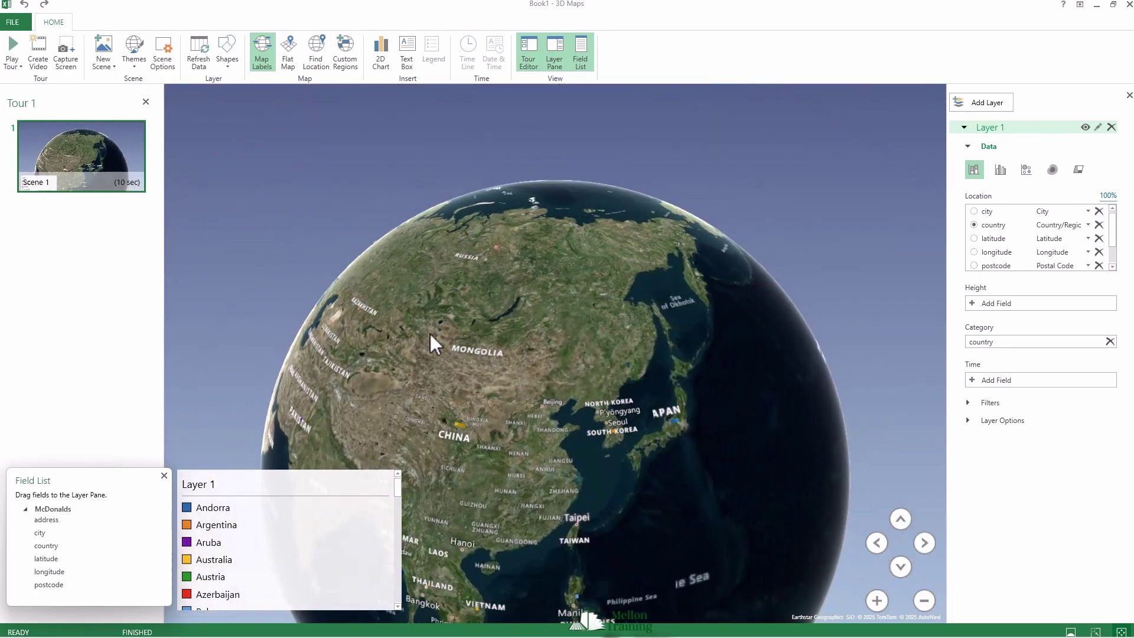
drag(431, 335, 739, 278)
drag(686, 331, 805, 342)
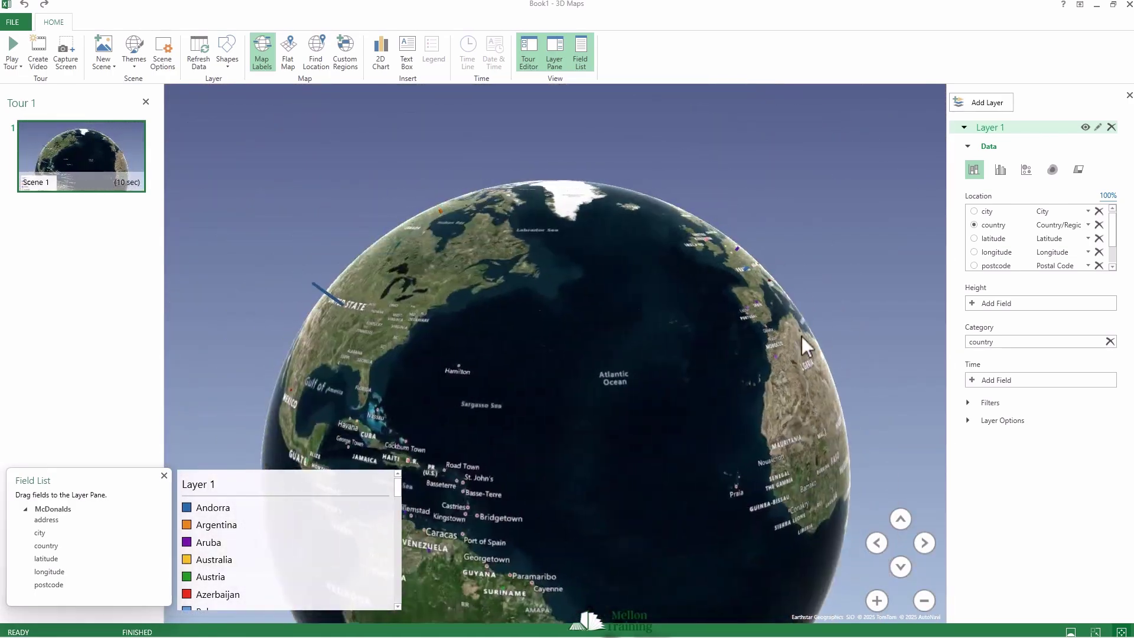
drag(572, 328, 705, 298)
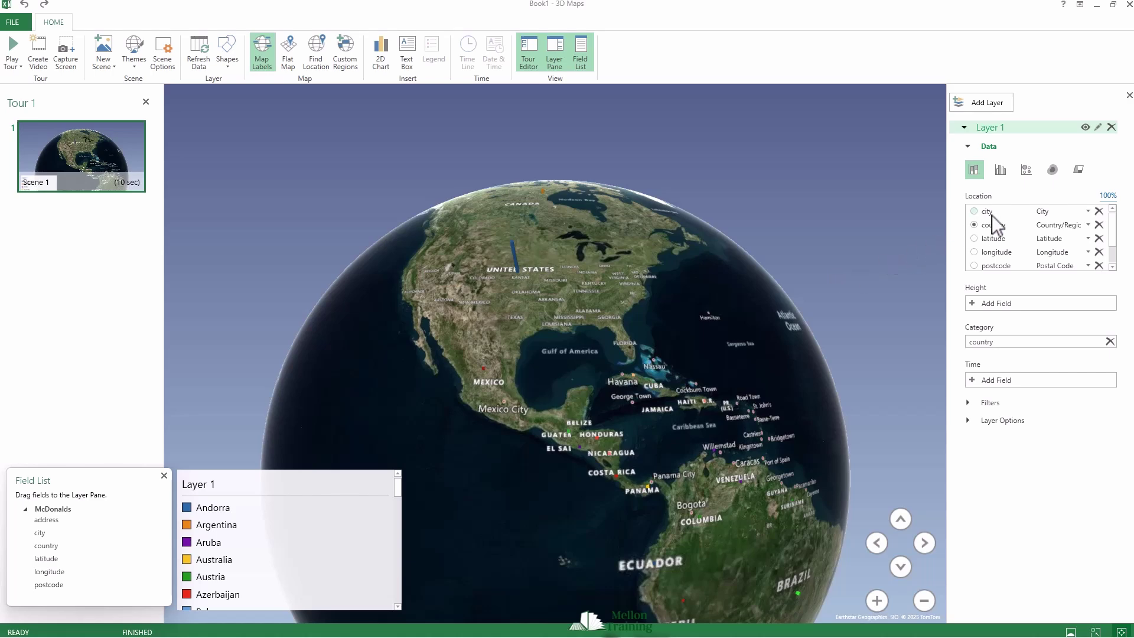
click(972, 211)
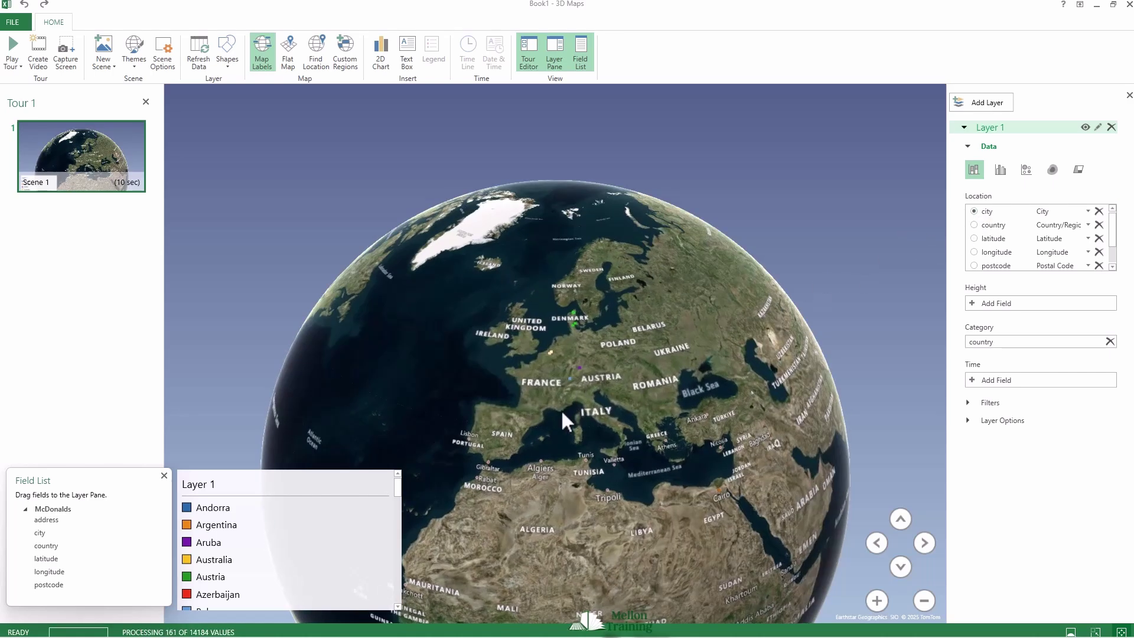
drag(561, 408, 771, 363)
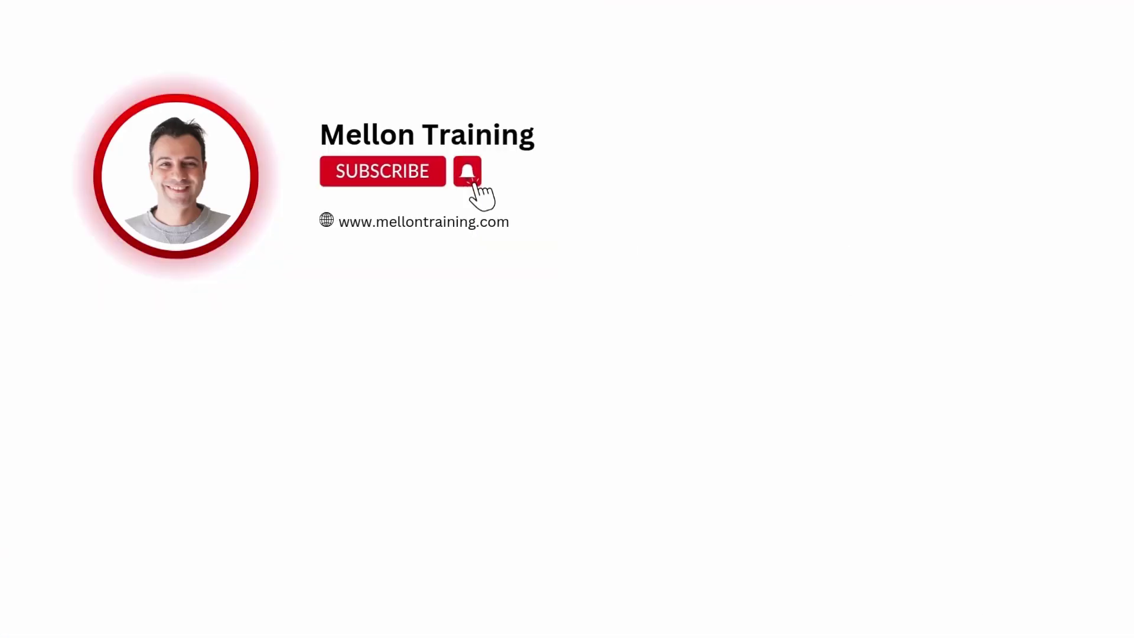